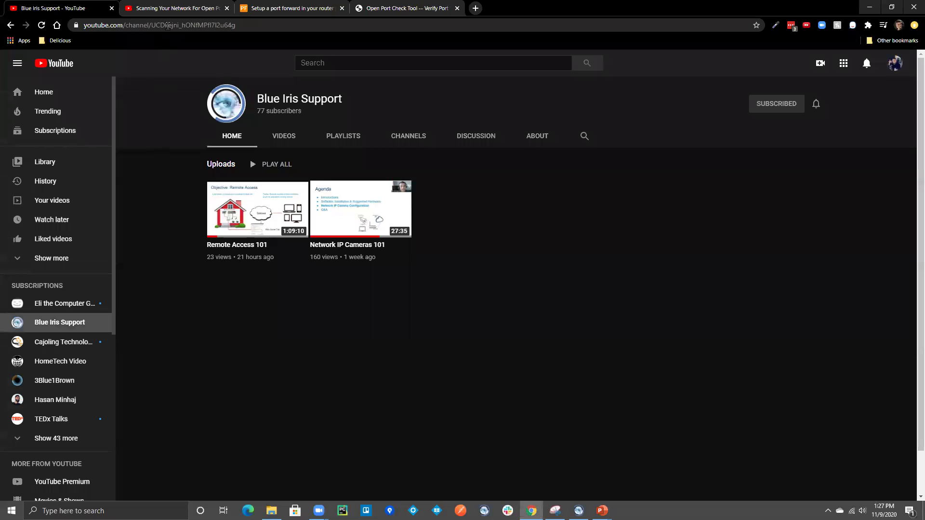
- Leave the YouTube video and bring up Blue Iris with the parking-lot camera feed
click(175, 8)
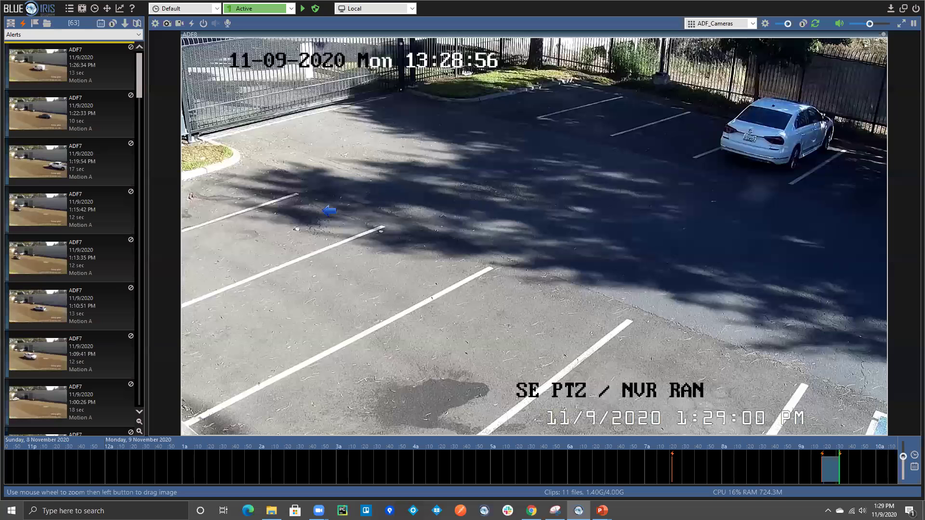
- Run the Remote access wizard past the firewall and Internet checks to the router page
click(70, 9)
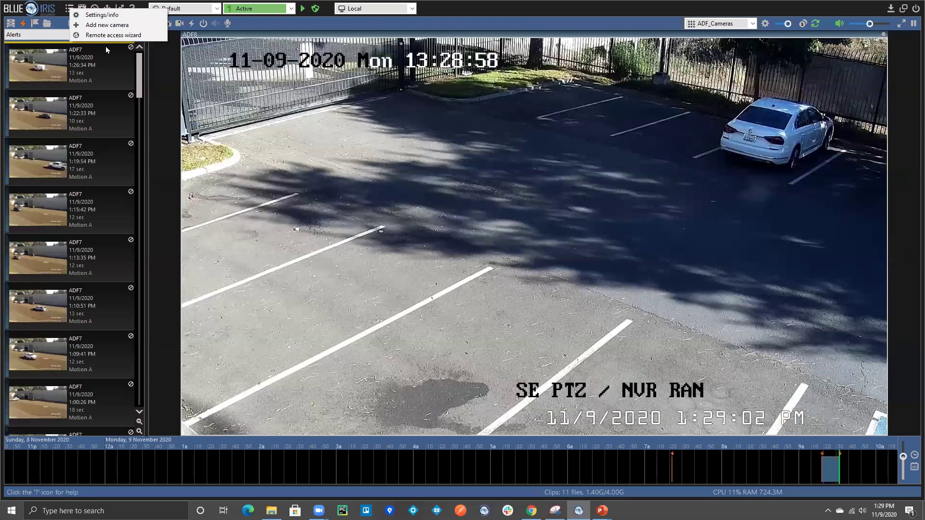
click(113, 35)
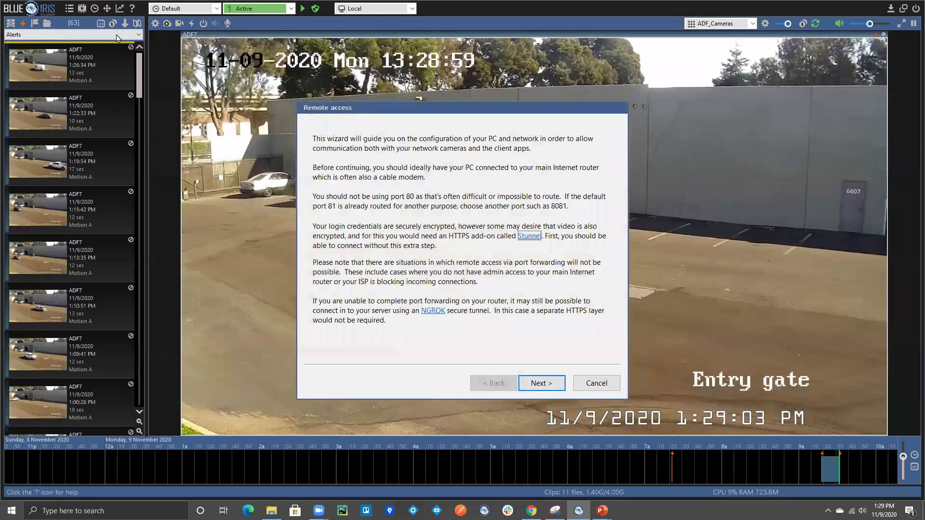
click(540, 383)
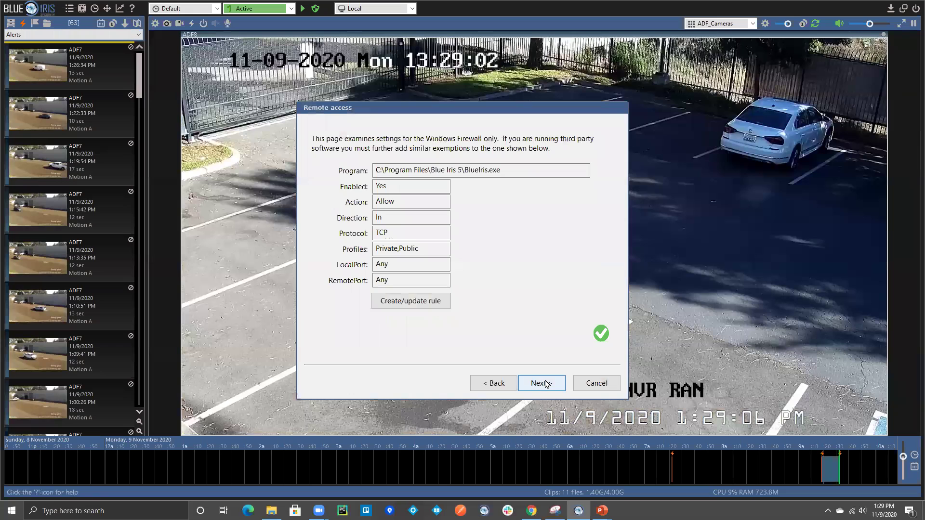
click(546, 384)
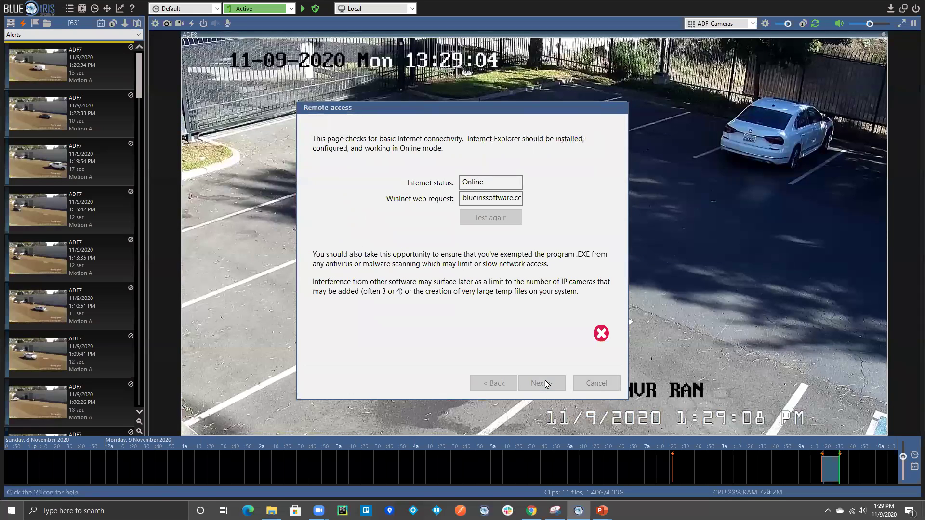
click(546, 384)
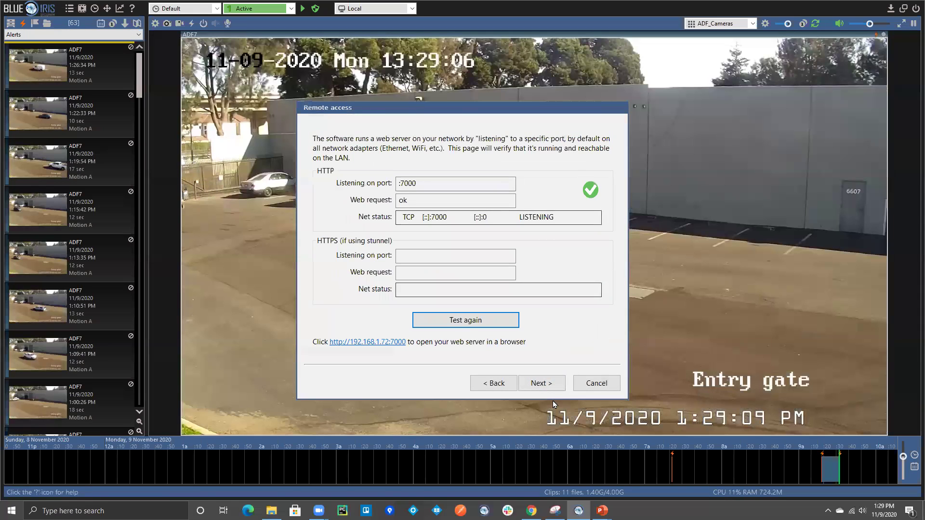
click(541, 384)
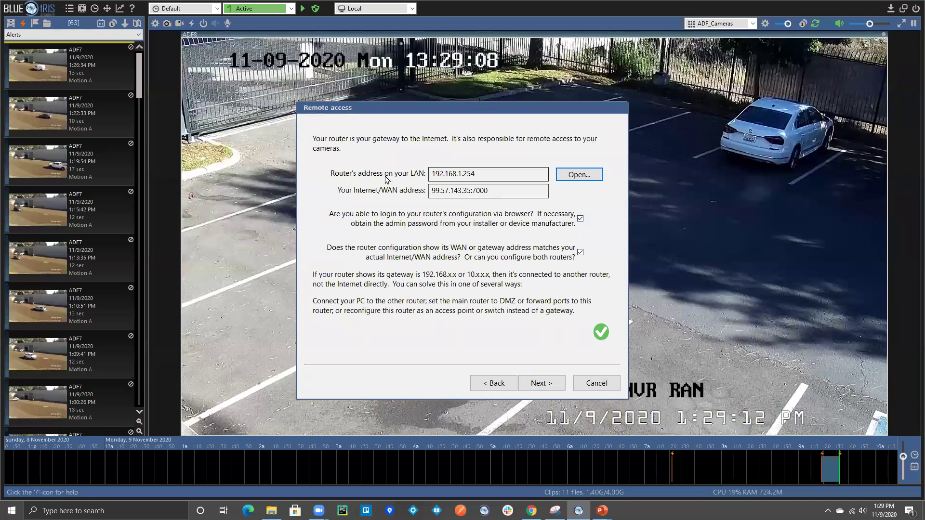
- Select and copy the router's LAN address 192.168.1.254
click(483, 170)
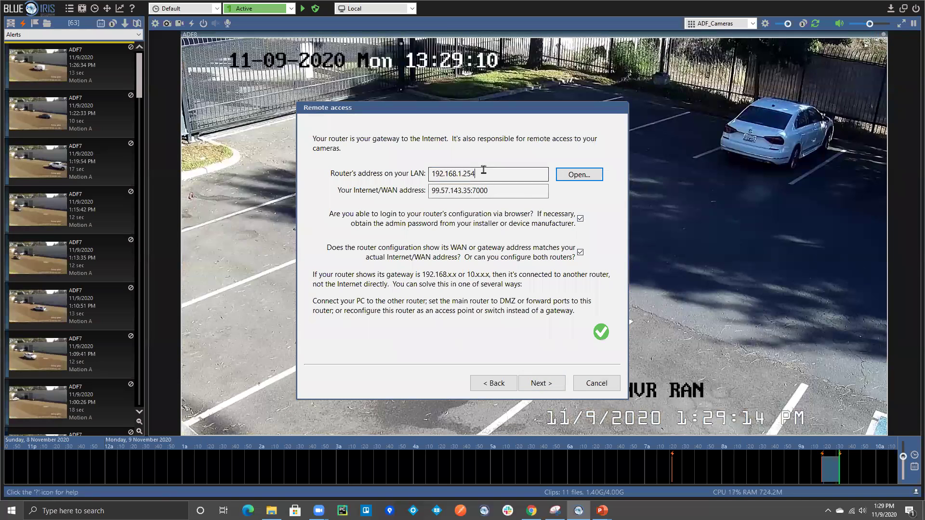
double_click(484, 170)
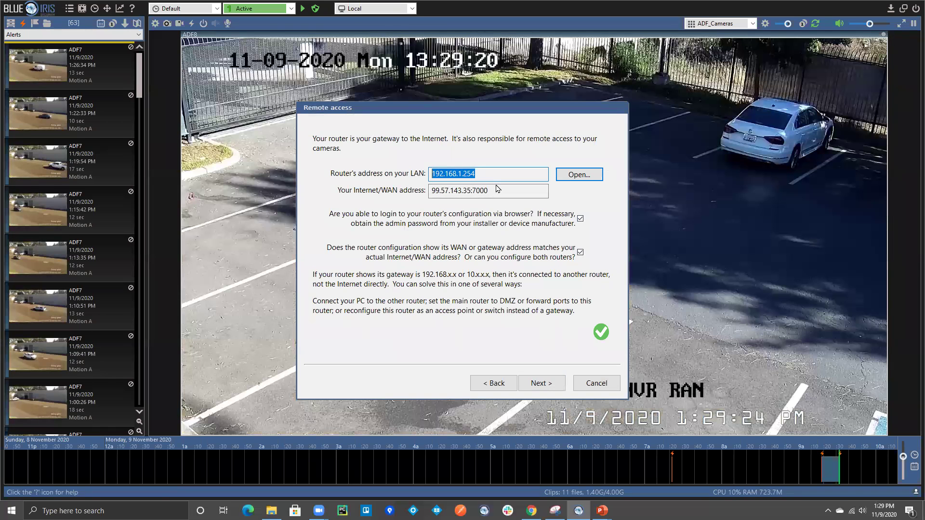
key(alt)
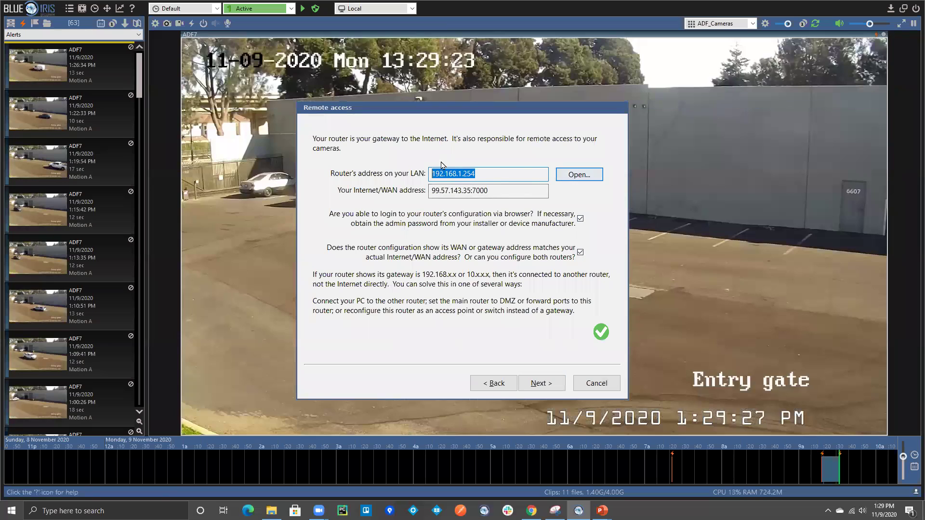
- Open the router's 192.168.1.254 configuration page in the browser from the wizard
click(583, 176)
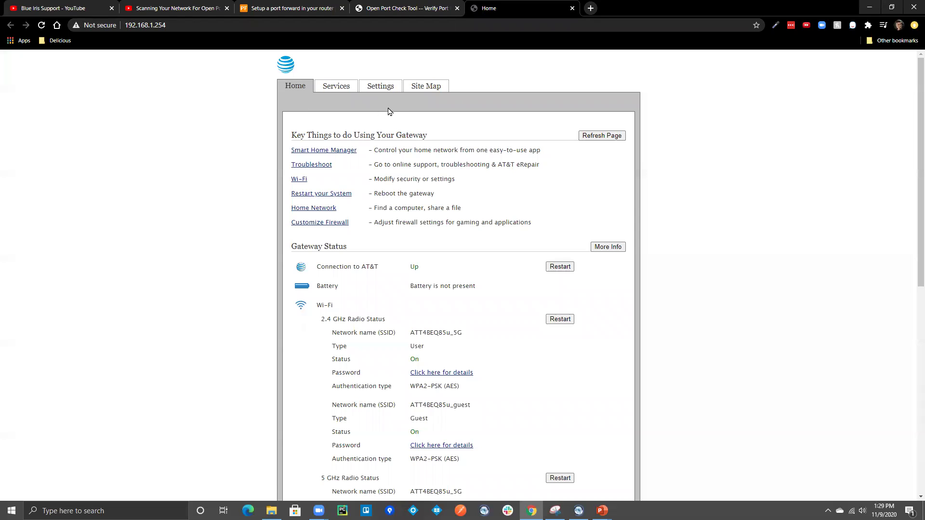
key(alt+Tab)
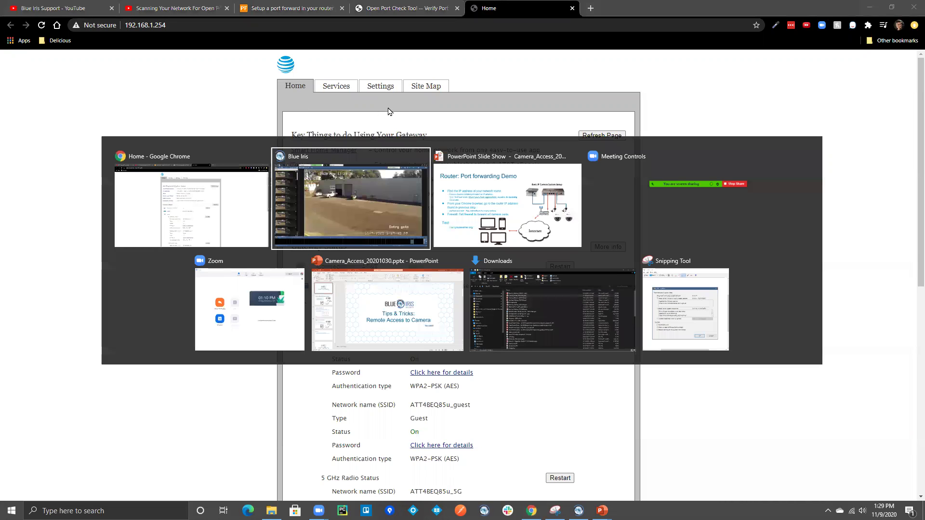
key(Escape)
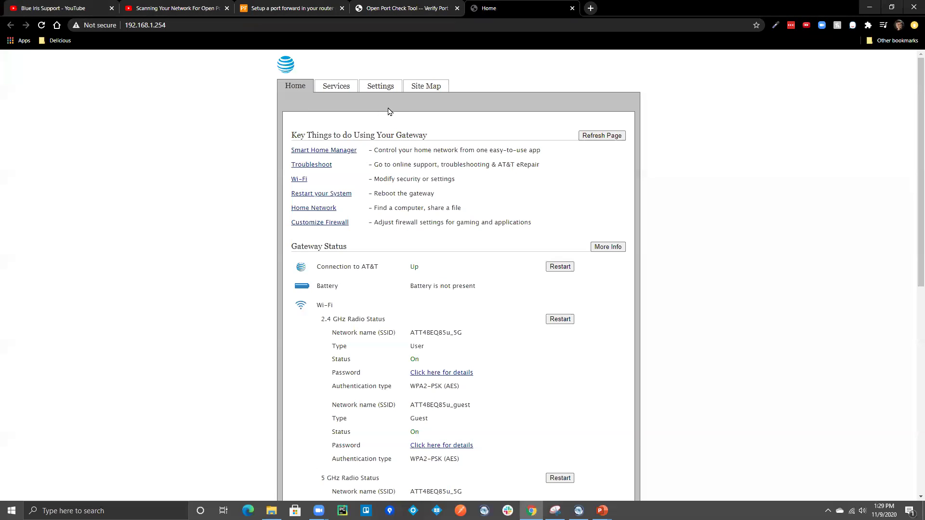
- Run ipconfig in Command Prompt, showing IPv4 192.168.1.72 and default gateway 192.168.1.254
click(106, 511)
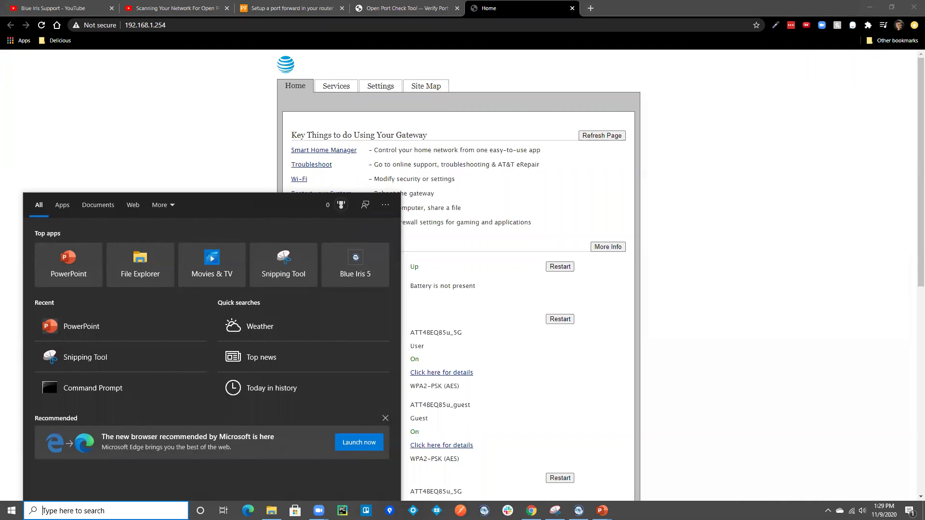
text(ipconfi)
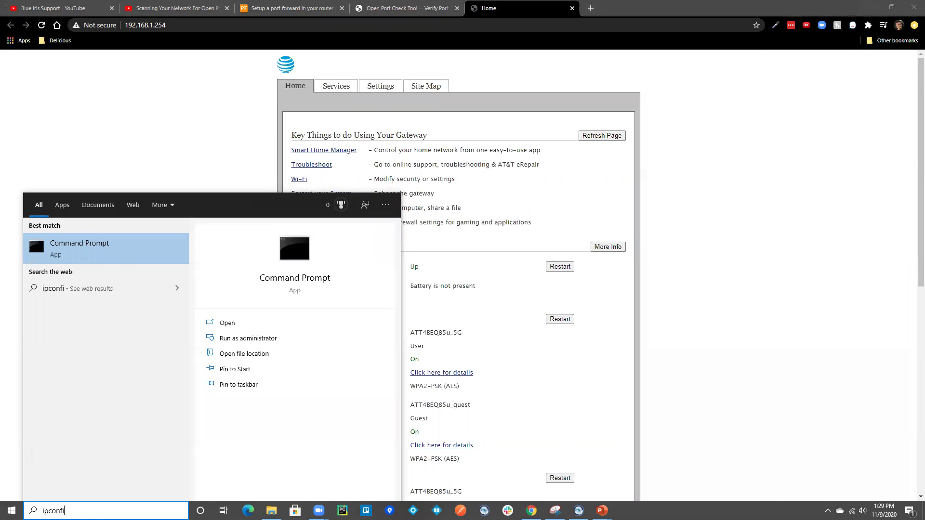
text(g)
key(BackSpace)
key(BackSpace)
key(BackSpace)
key(BackSpace)
key(BackSpace)
key(BackSpace)
key(BackSpace)
key(BackSpace)
text(cms)
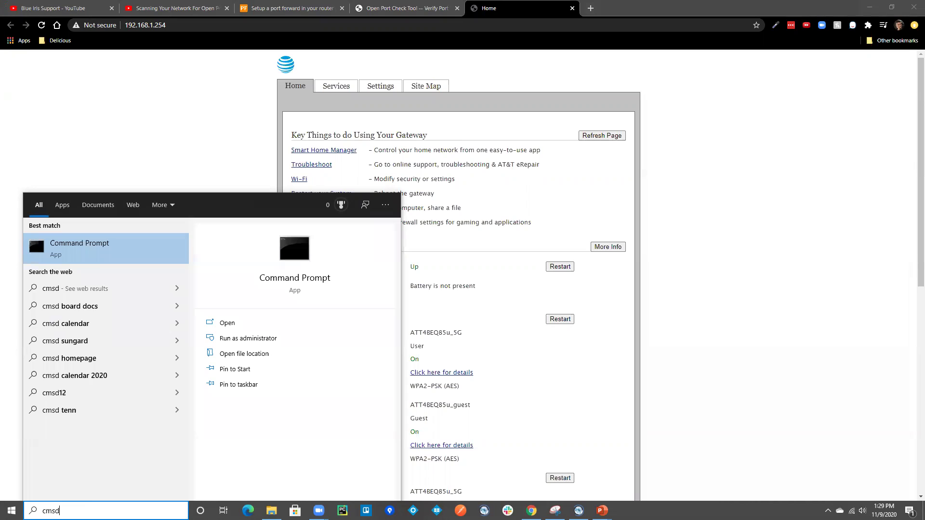
key(Return)
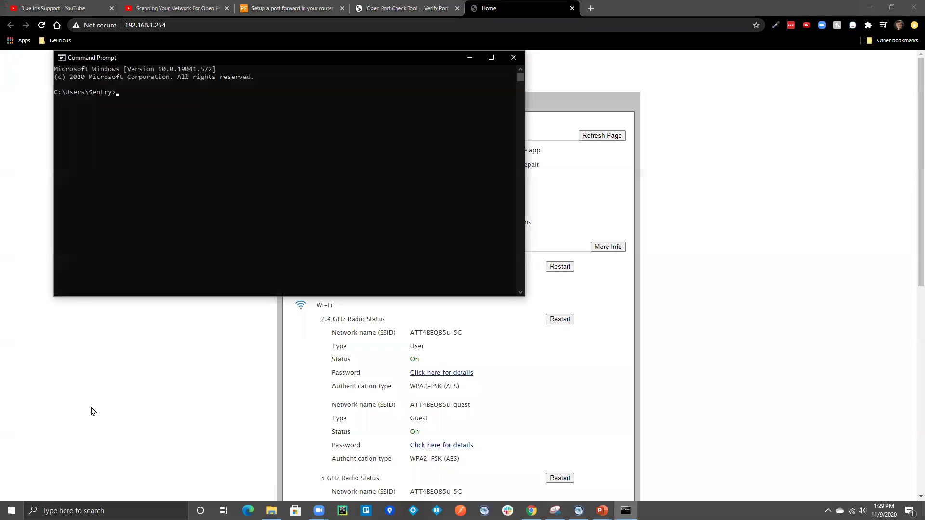
text(ipconfig)
key(Return)
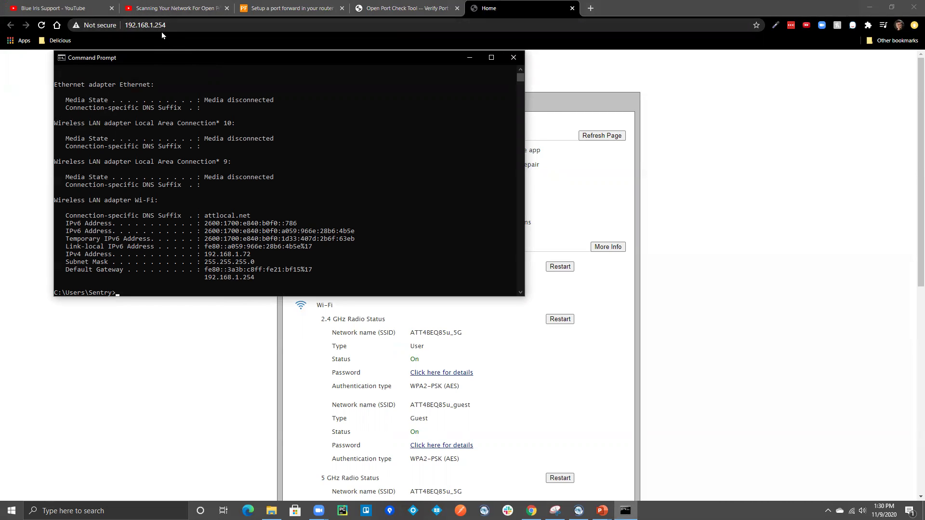
drag(262, 58, 400, 107)
- Glance at the port forwarding slide, then return to the gateway Home page
key(alt+Tab)
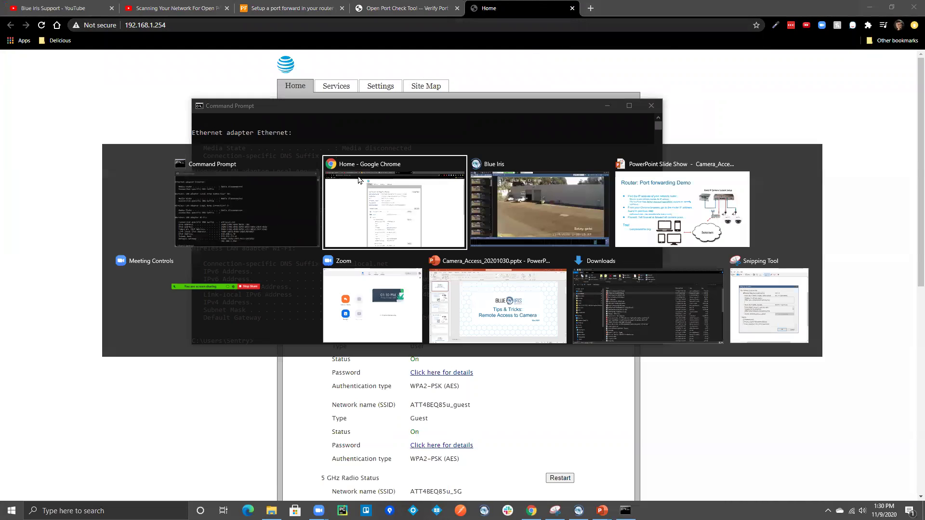
key(alt+Tab)
key(alt+Tab)
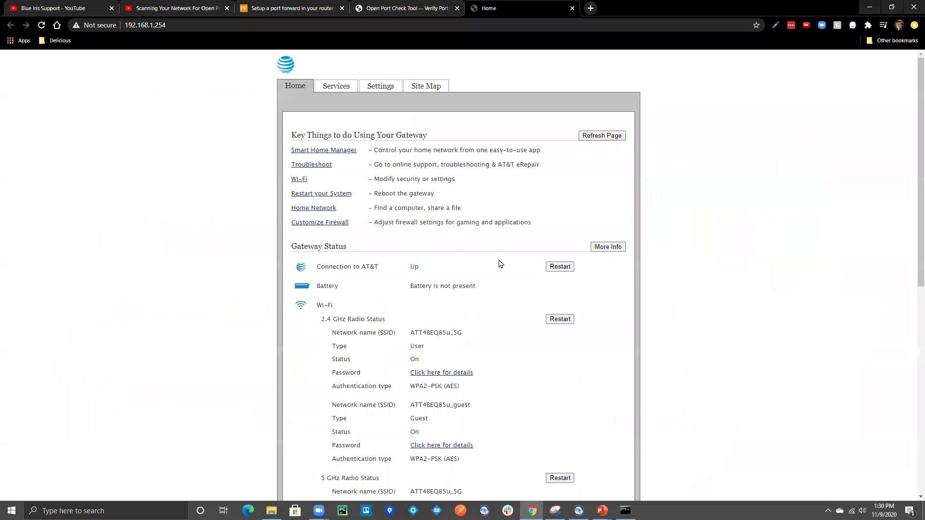
- Open portforward.com's router guide list and scroll down to the Pace Plc entry
click(272, 9)
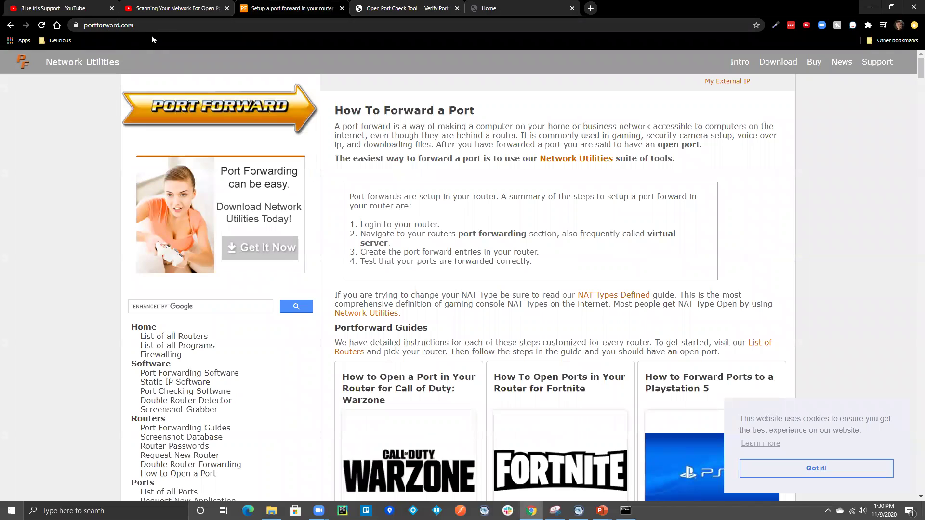
scroll(203, 294, down, 2)
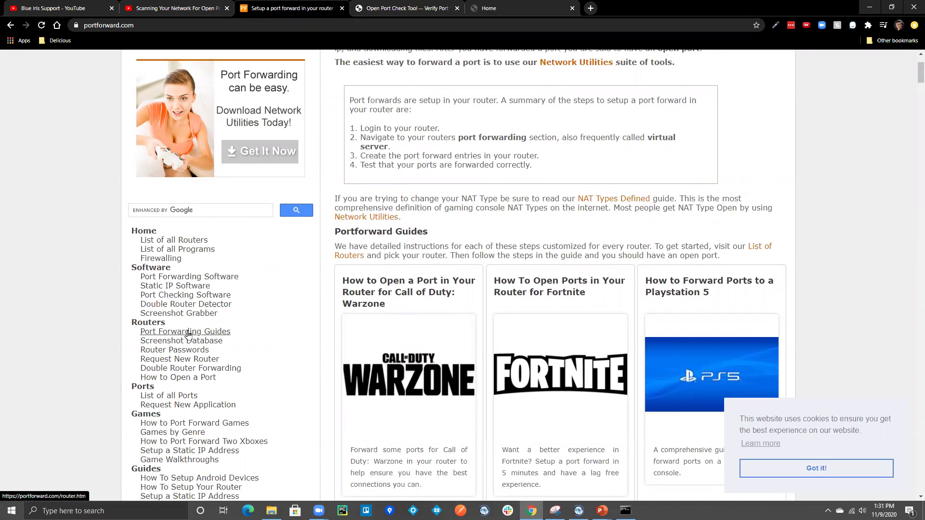
click(187, 335)
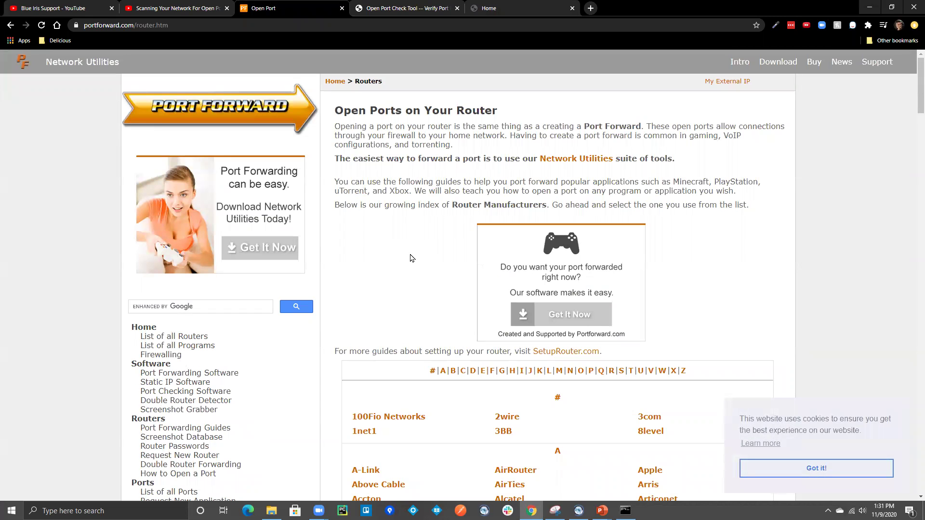
scroll(420, 251, down, 3)
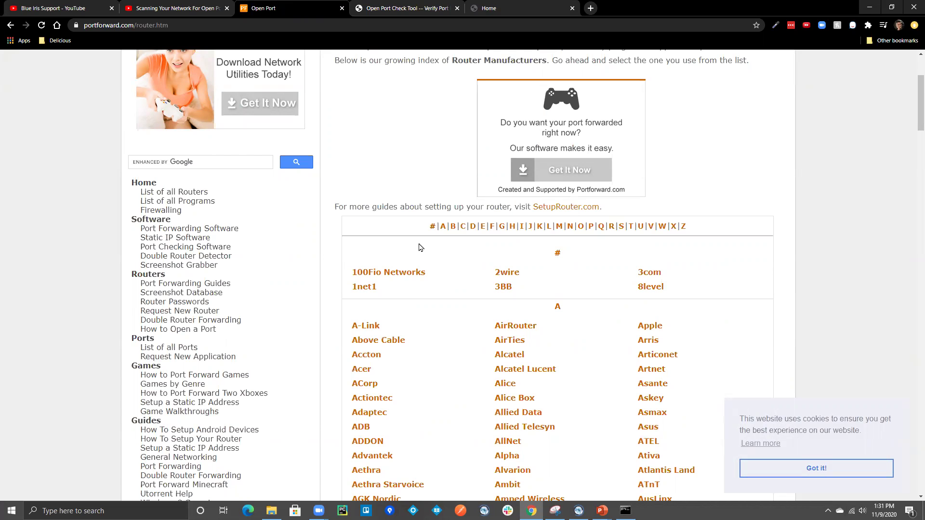
scroll(437, 264, down, 3)
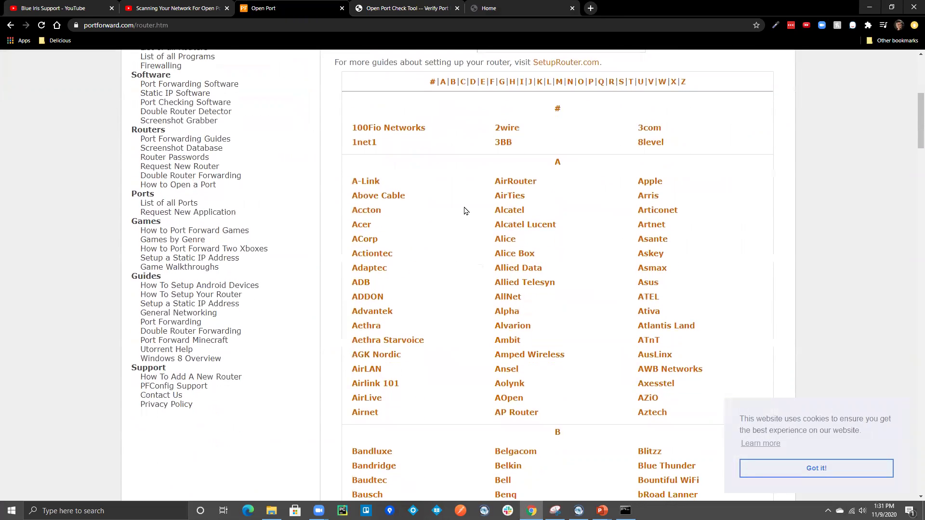
scroll(464, 299, down, 15)
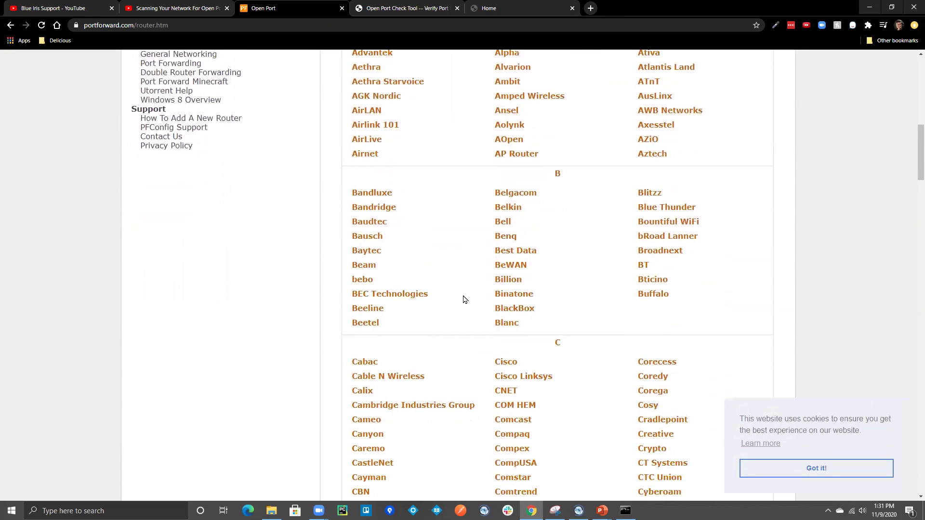
scroll(464, 299, down, 6)
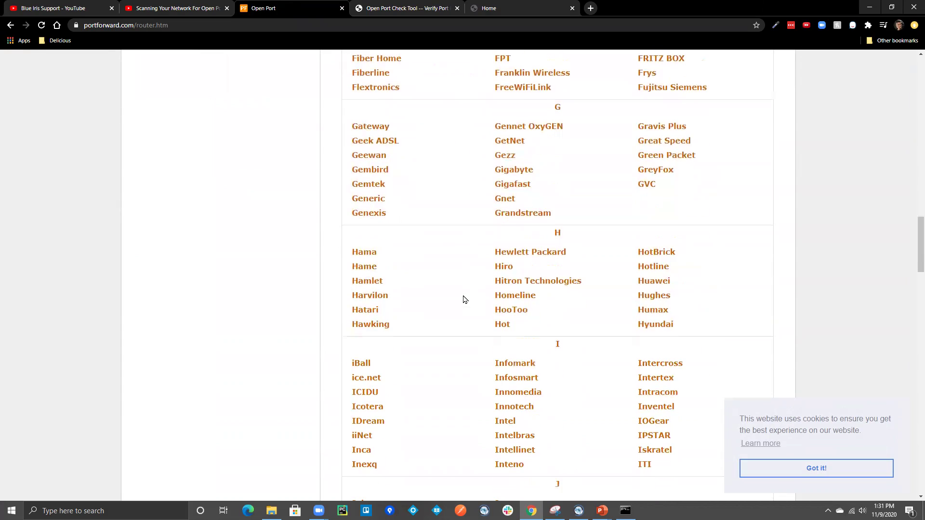
scroll(464, 299, down, 10)
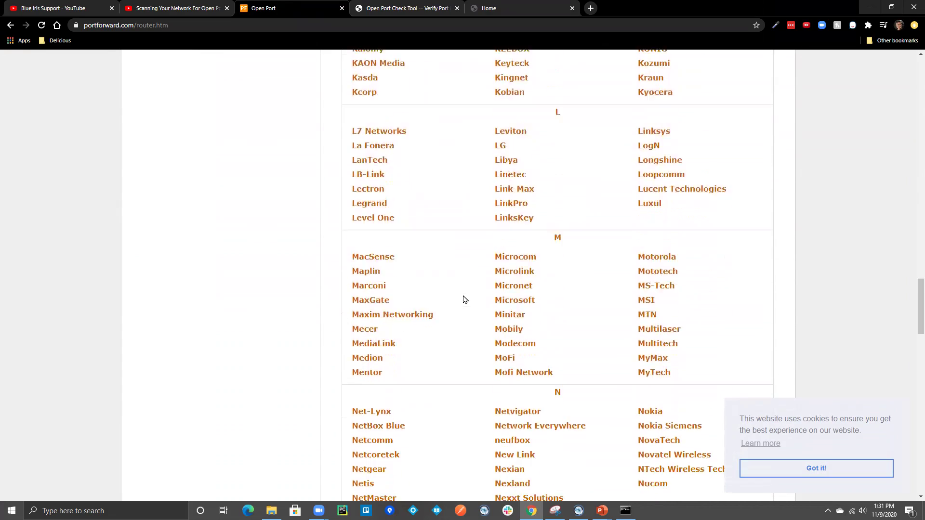
scroll(464, 300, down, 6)
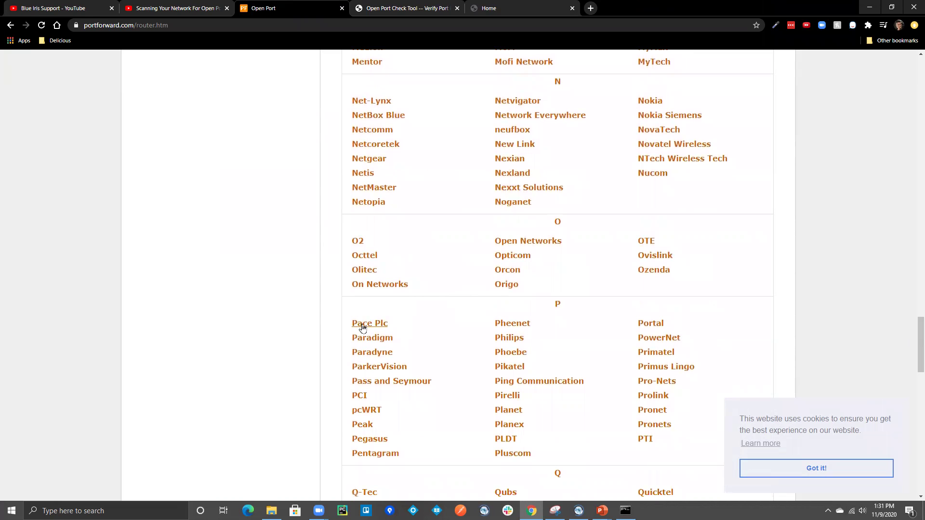
- Open the Pace Plc 5268AC guide and read its static IP and 192.168.1.254 steps
click(363, 327)
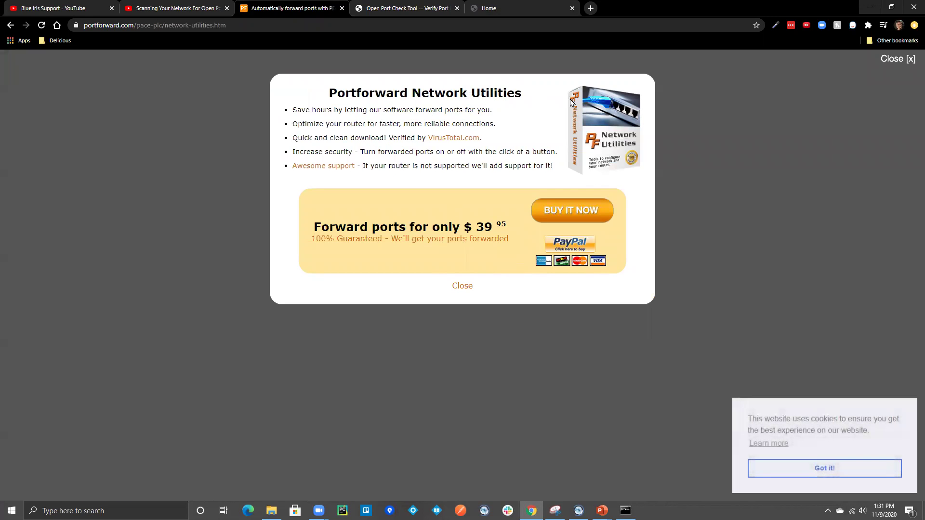
click(460, 288)
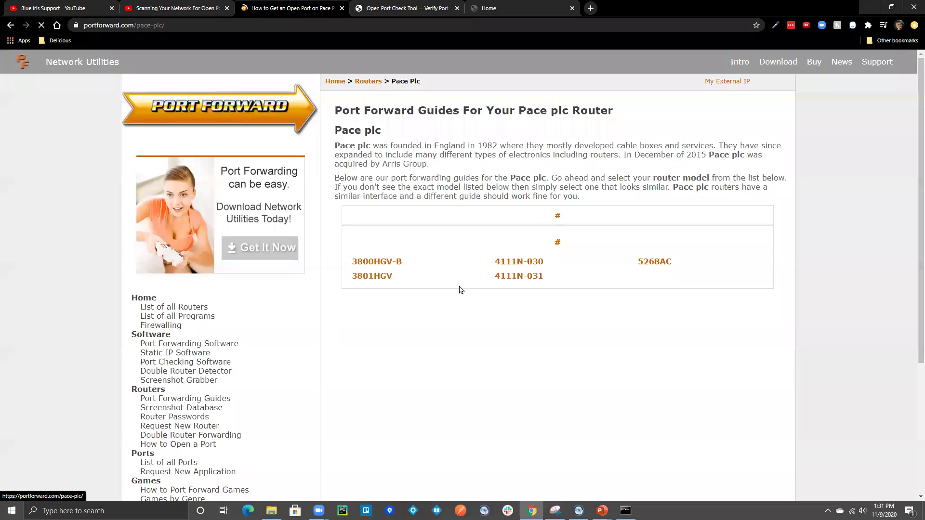
click(654, 264)
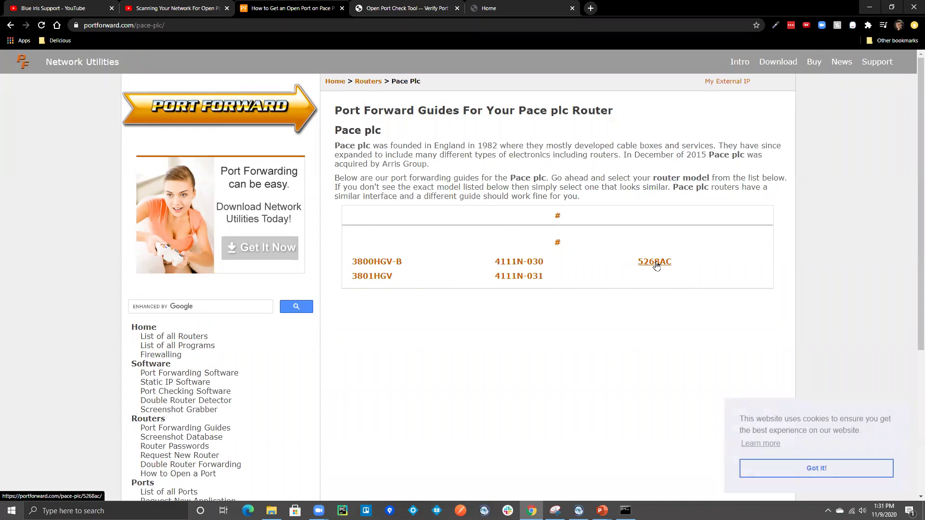
scroll(389, 341, down, 10)
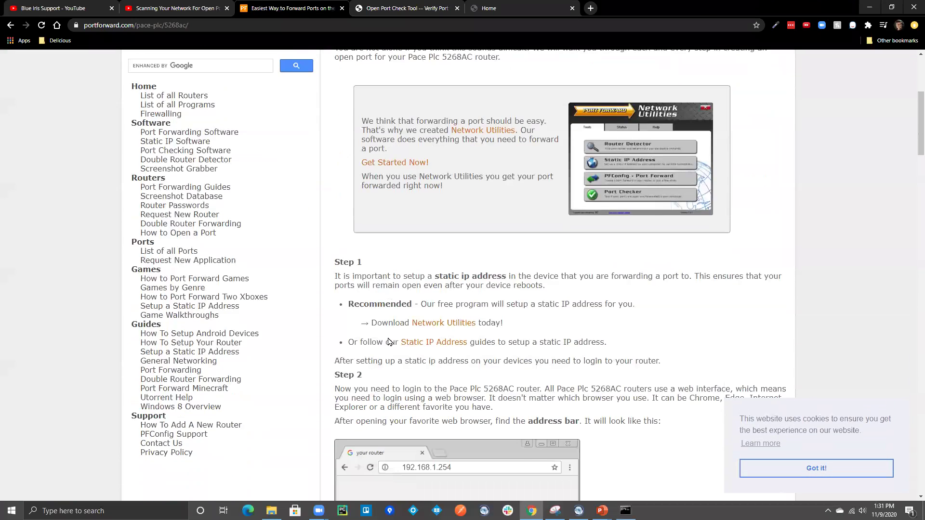
scroll(391, 341, down, 4)
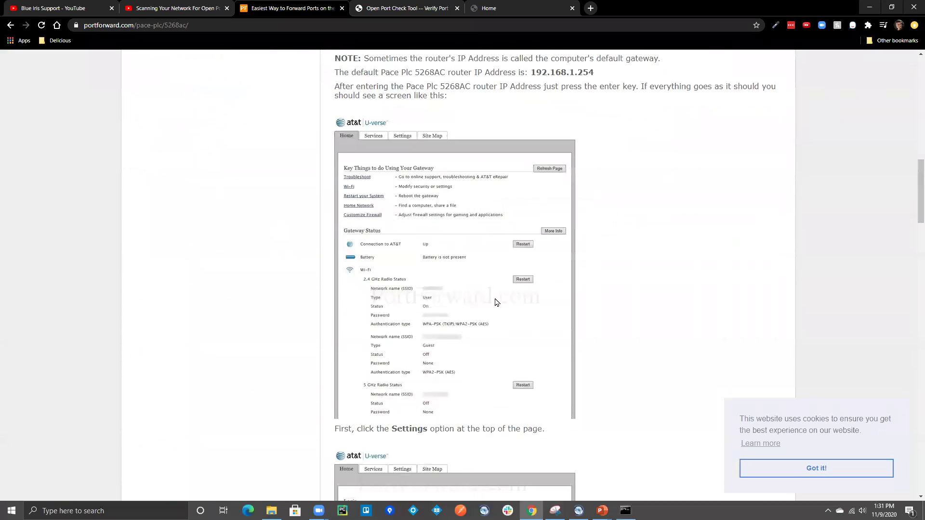
scroll(548, 232, down, 5)
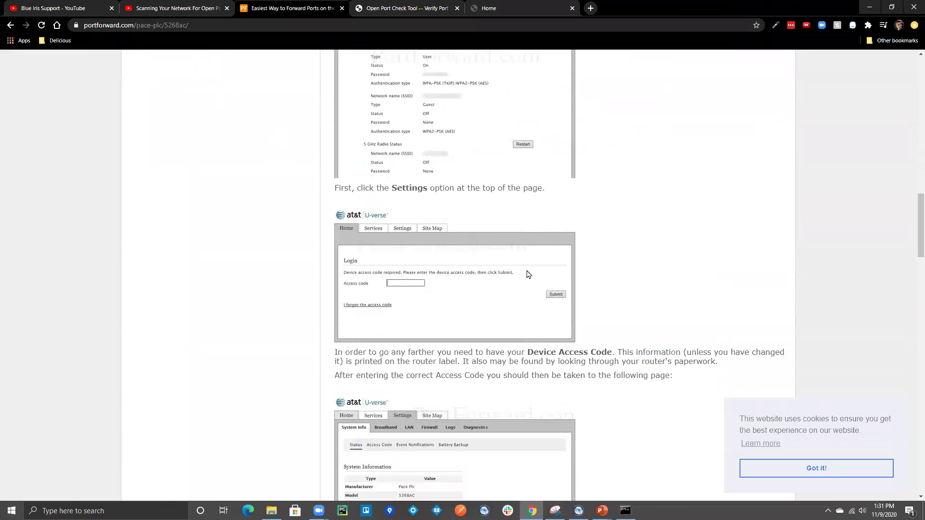
scroll(528, 273, up, 4)
scroll(528, 276, up, 8)
scroll(354, 187, down, 6)
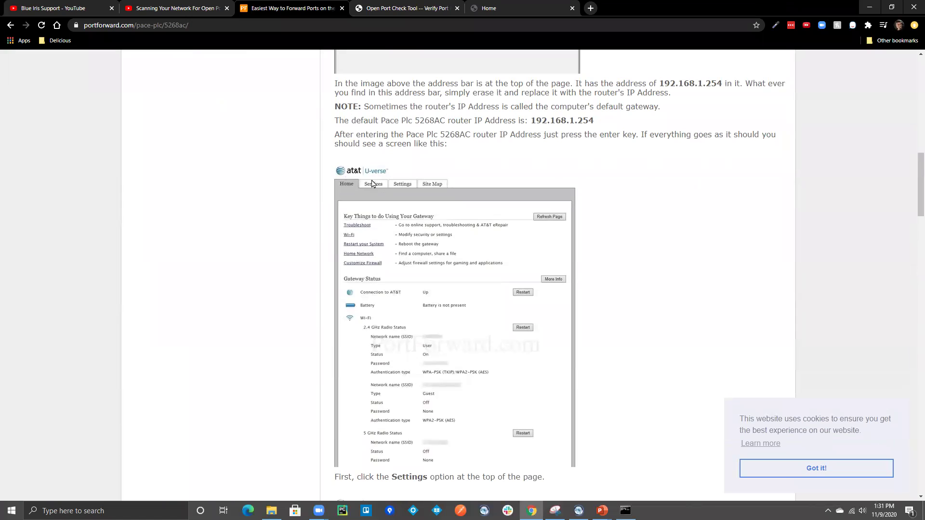
scroll(485, 328, down, 4)
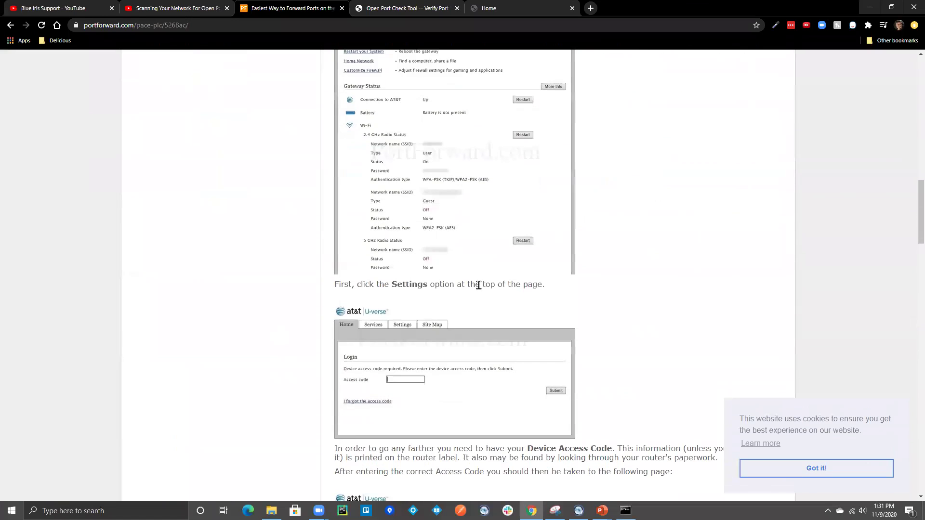
scroll(479, 291, up, 2)
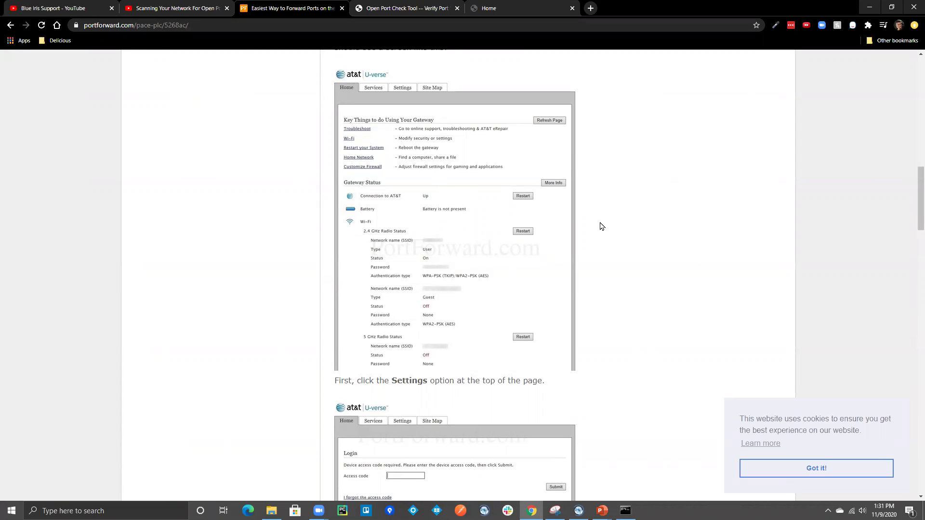
scroll(406, 255, up, 9)
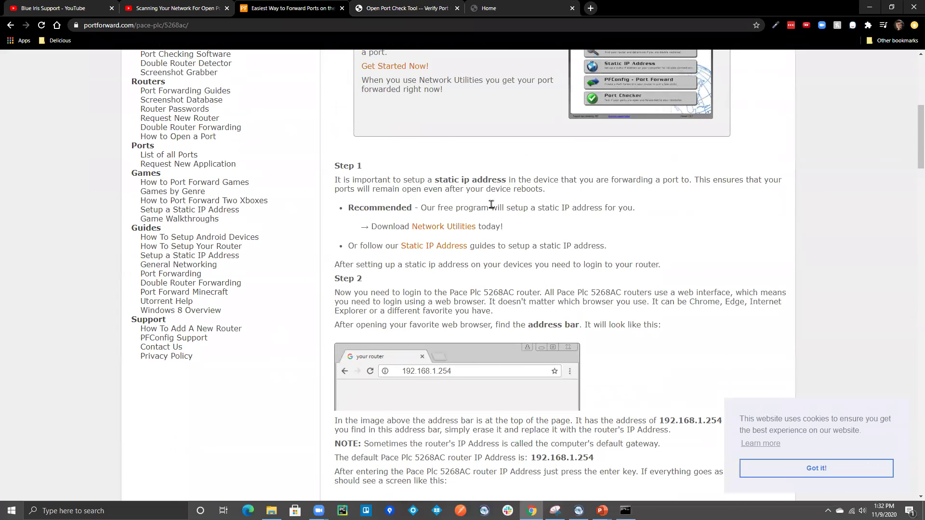
- Go to the 192.168.1.254 gateway tab and scroll its Site Map to the Firewall link
click(534, 8)
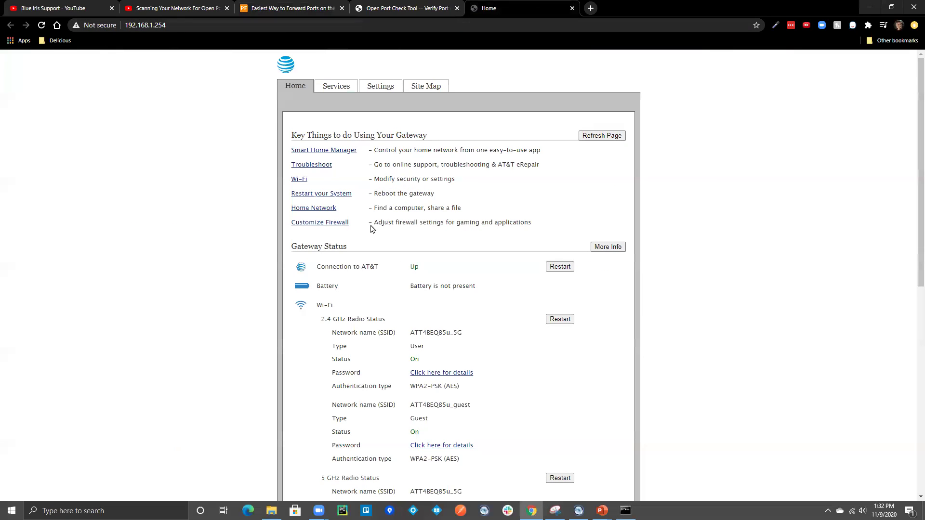
click(424, 89)
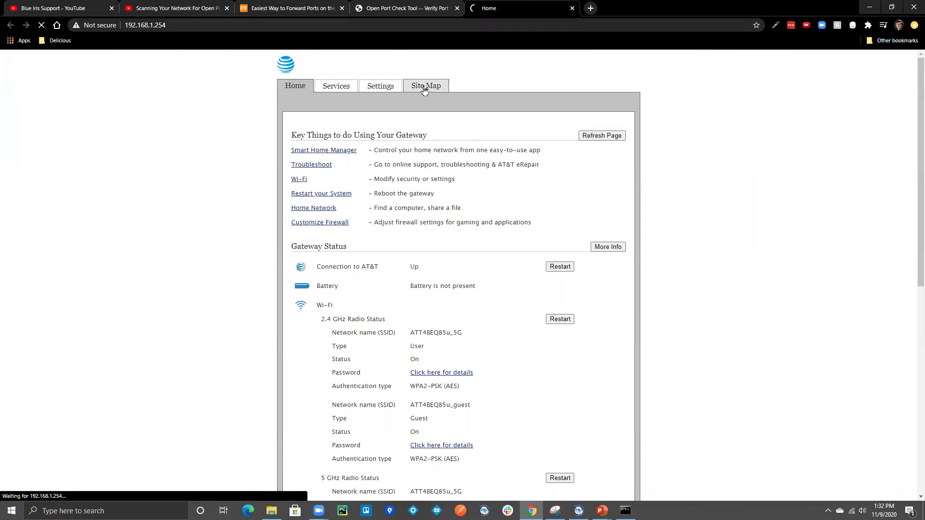
scroll(439, 262, down, 2)
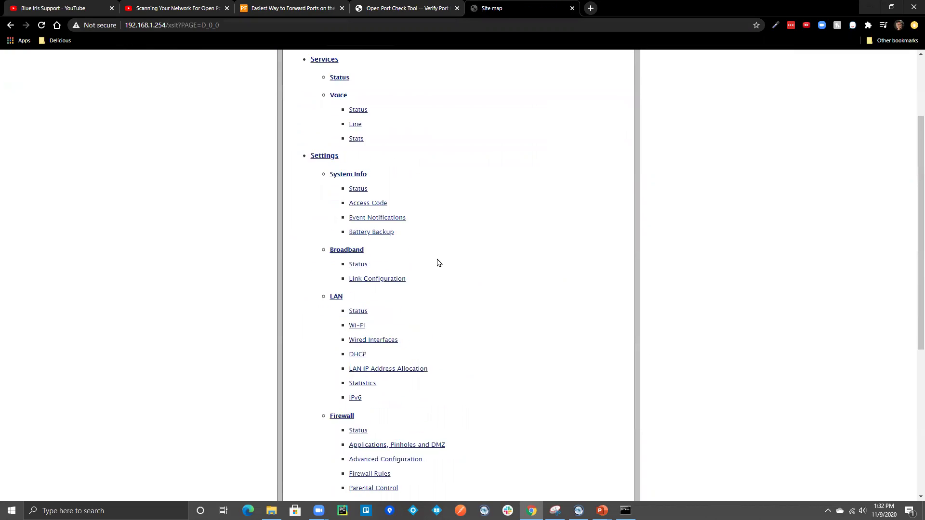
scroll(439, 263, down, 2)
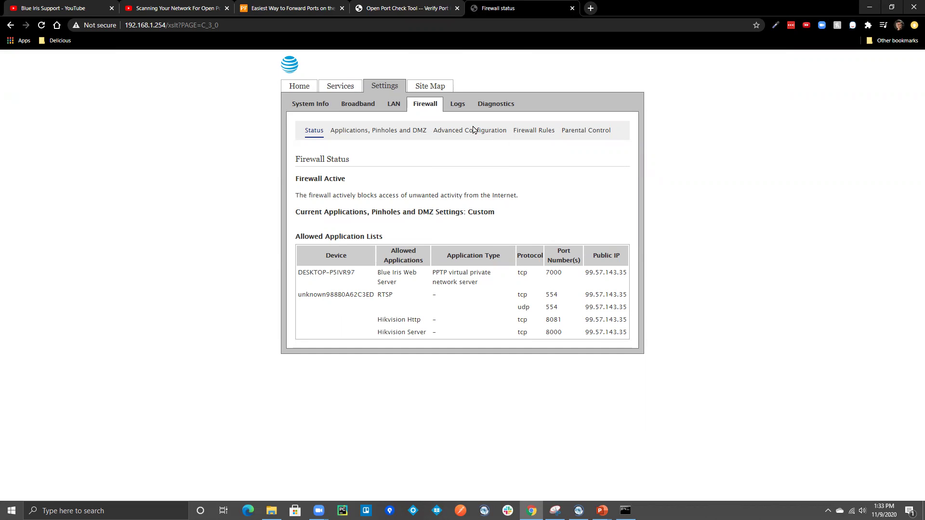
key(alt+Tab)
key(Tab)
- Open Firewall's Applications, Pinholes and DMZ settings and scroll to the application list
click(385, 134)
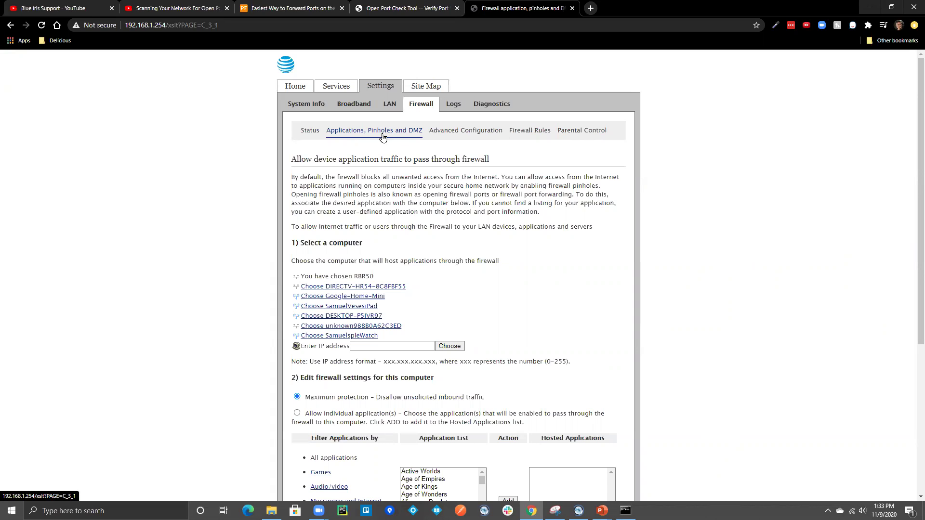
scroll(384, 137, down, 3)
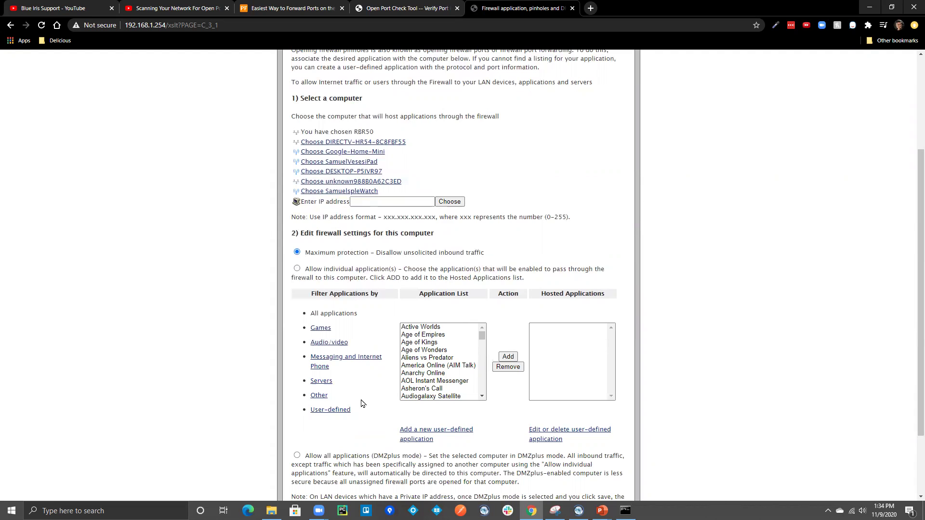
- Start a user-defined application named ONVIF with port range 8999 to 8999
click(425, 435)
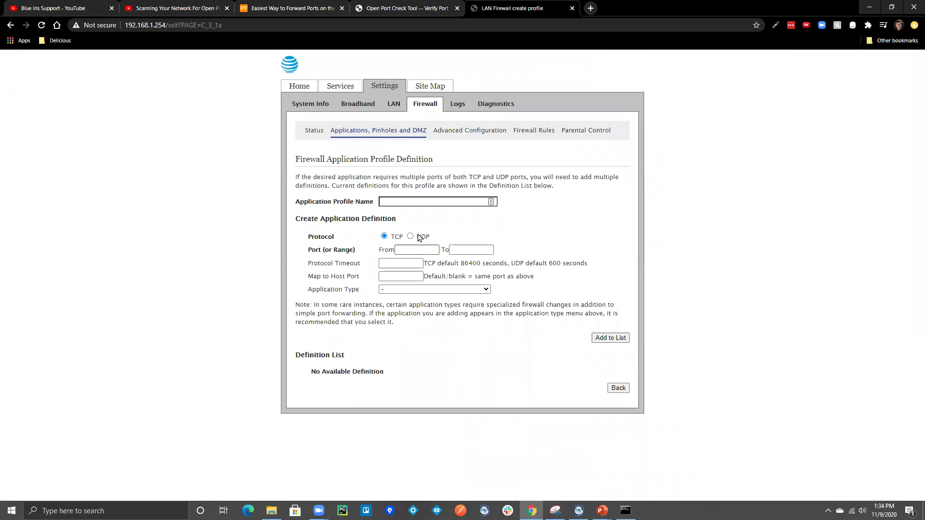
click(418, 201)
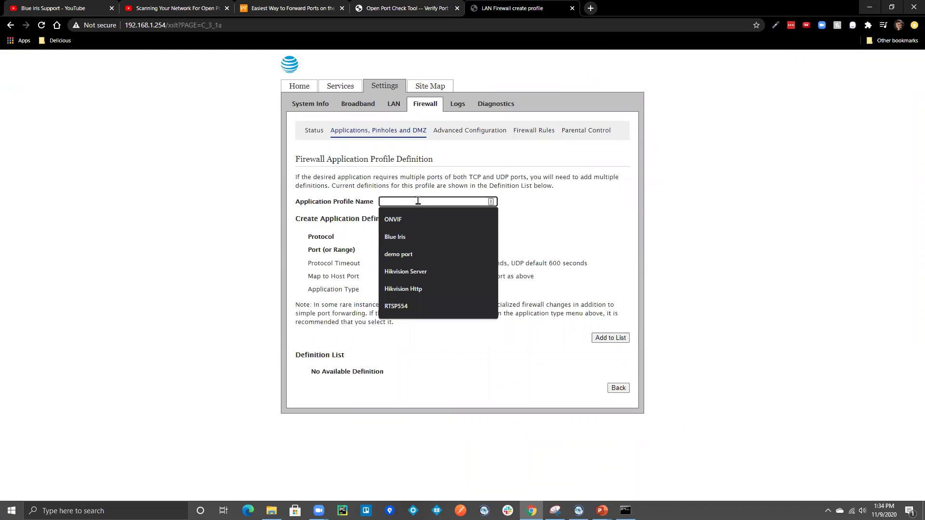
click(414, 220)
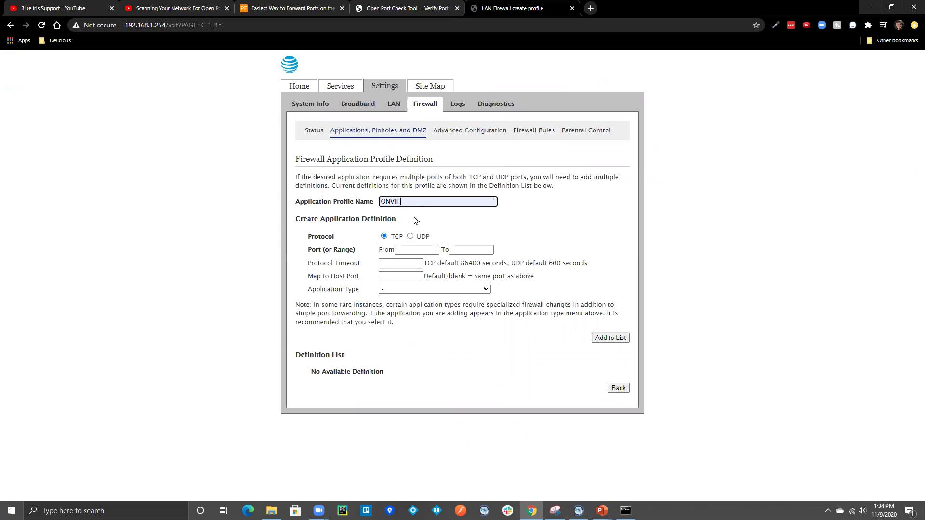
click(427, 250)
text(8999)
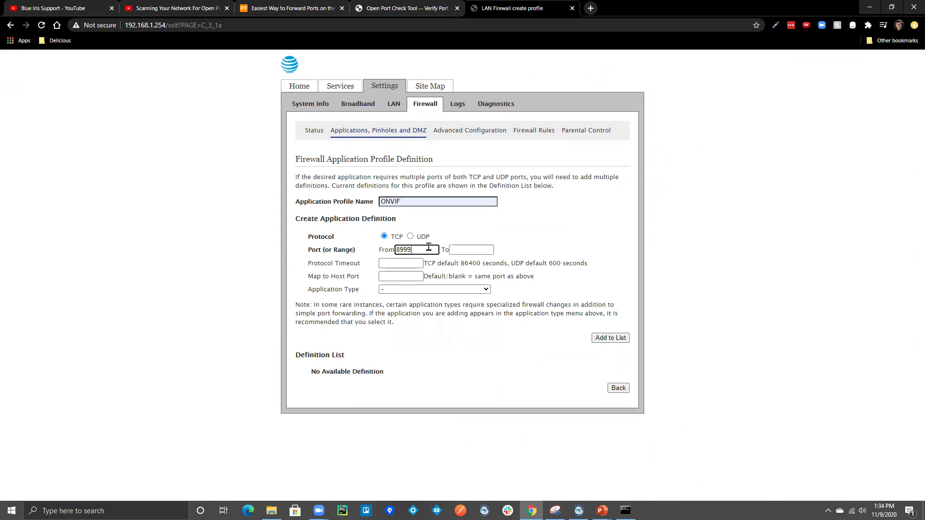
key(Tab)
text(8999)
- Set application type to PPTP virtual private network server and add the 8999 definition
click(407, 291)
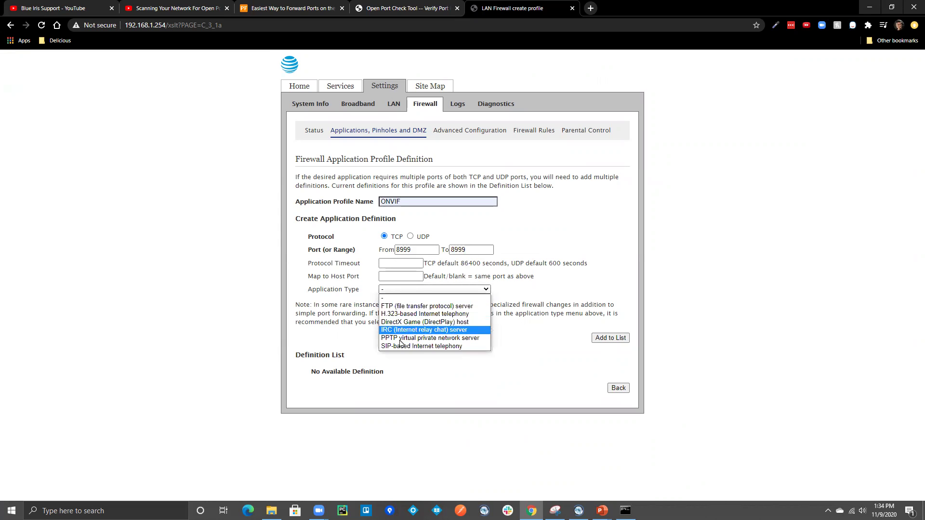
click(461, 339)
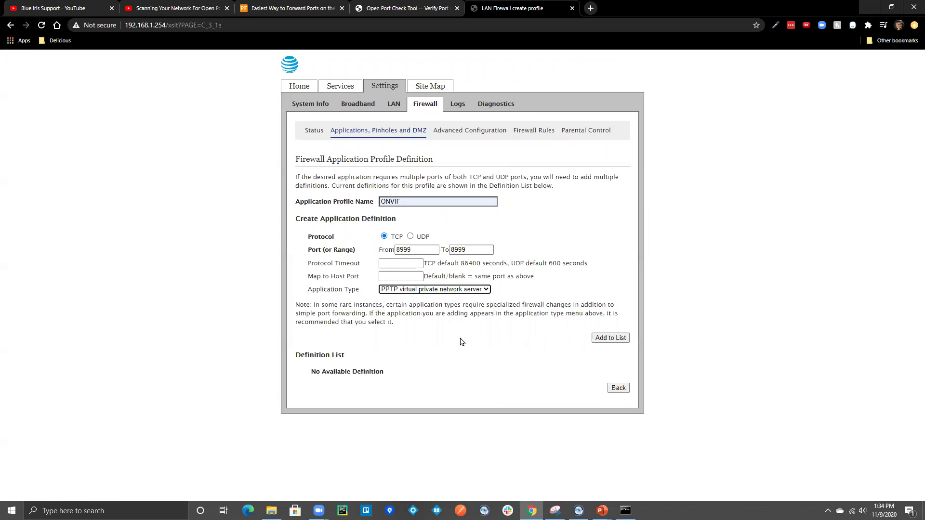
click(612, 340)
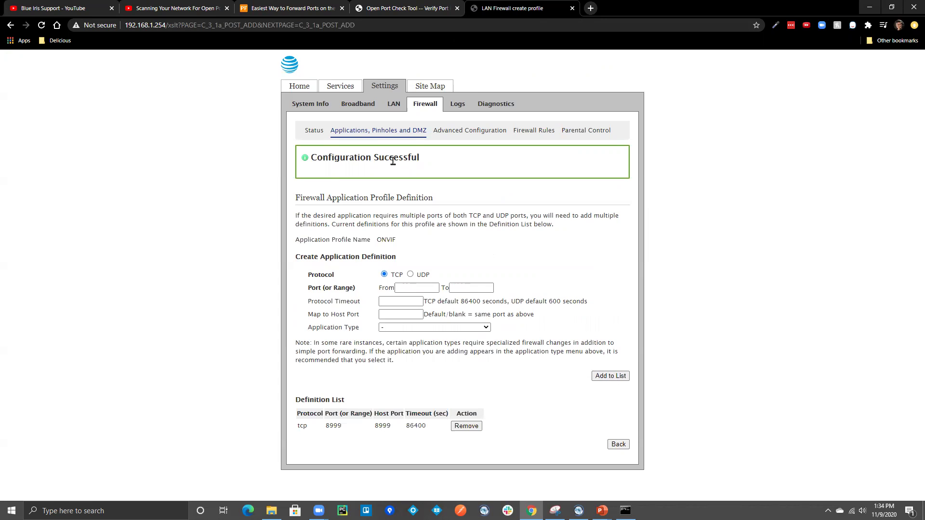
key(alt+Tab)
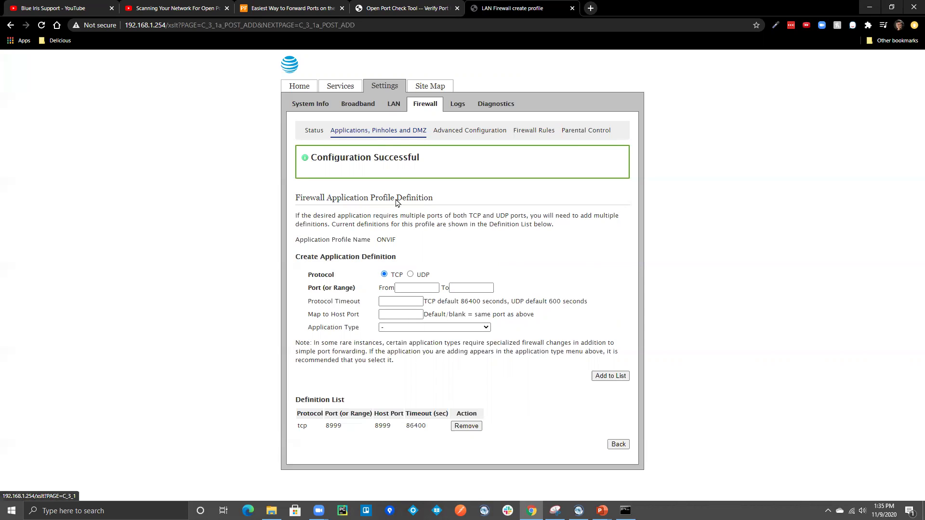
- On the Applications, Pinholes and DMZ page, add ONVIF as a hosted application for the camera device
click(393, 131)
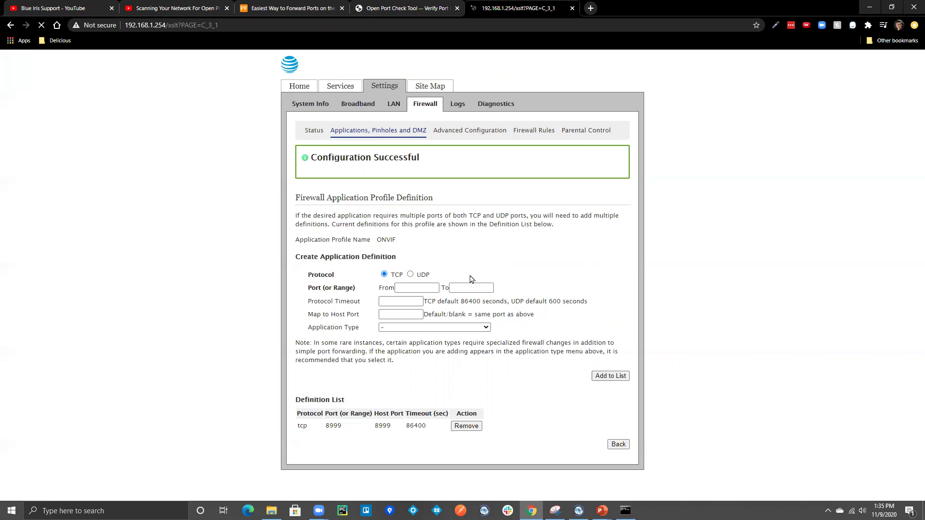
scroll(413, 261, down, 3)
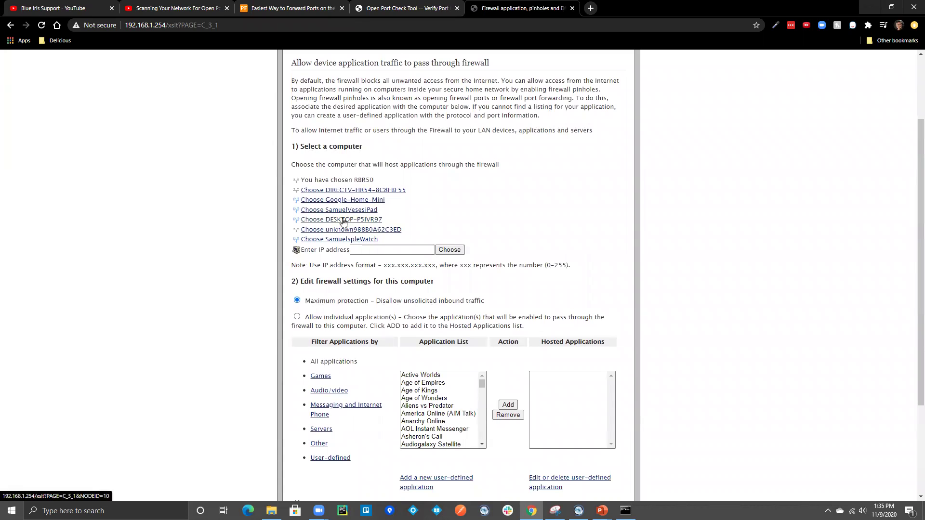
click(373, 231)
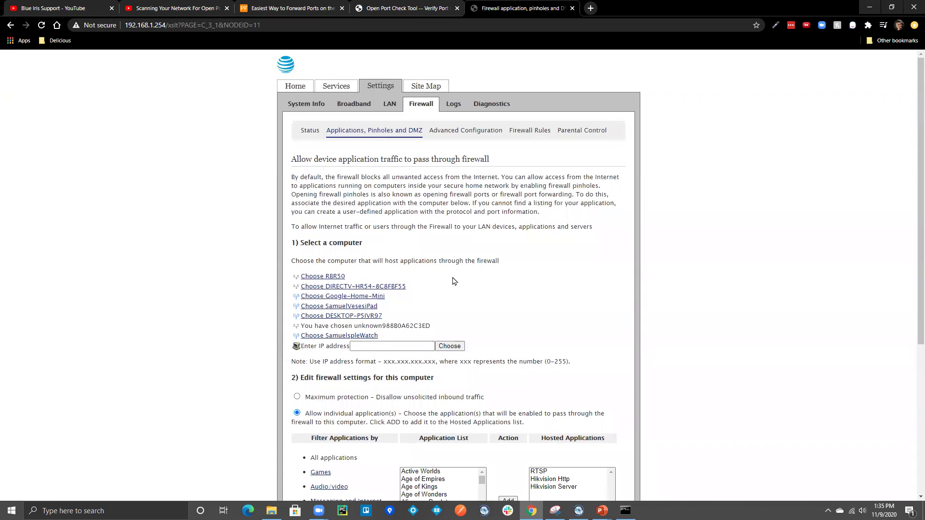
scroll(470, 260, down, 5)
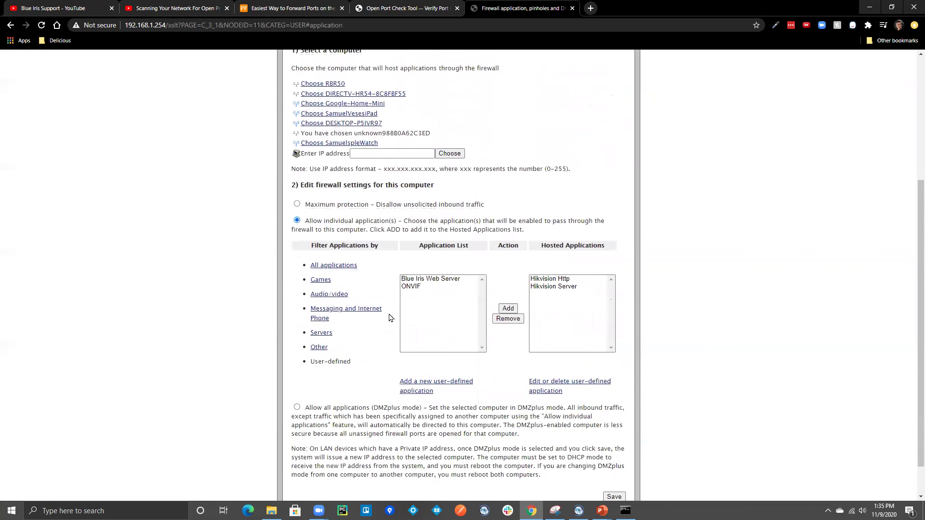
click(410, 288)
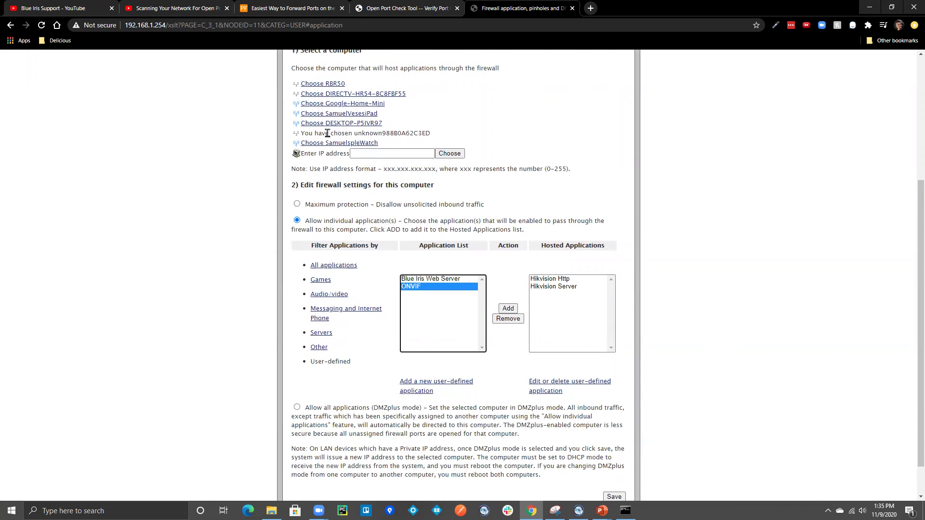
drag(359, 134, 453, 134)
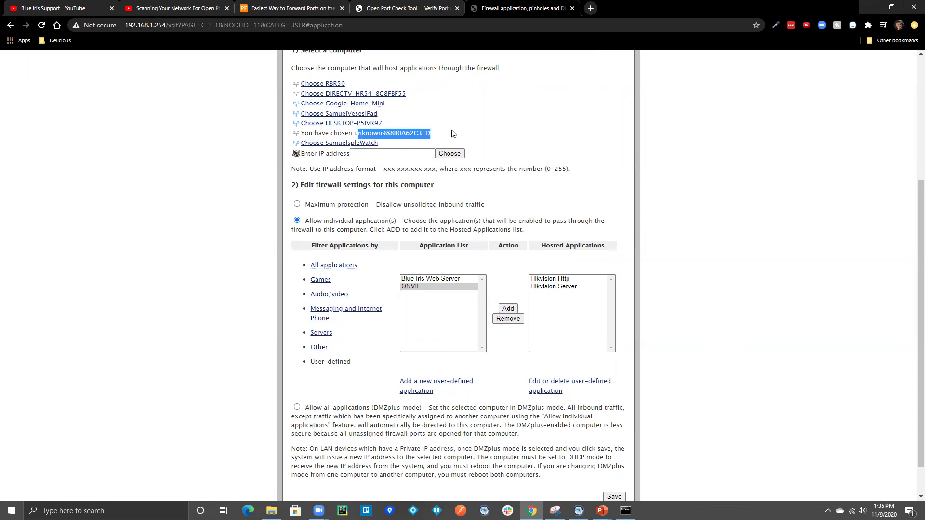
click(417, 288)
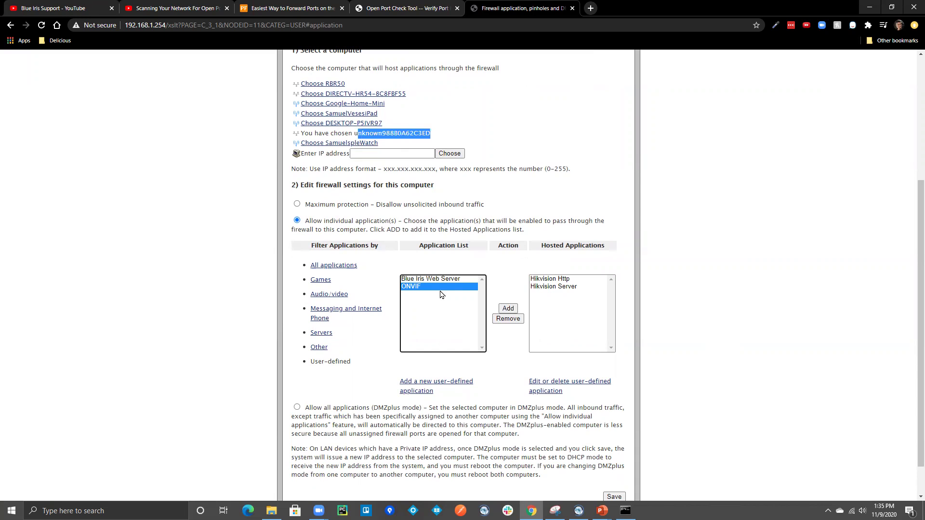
click(508, 311)
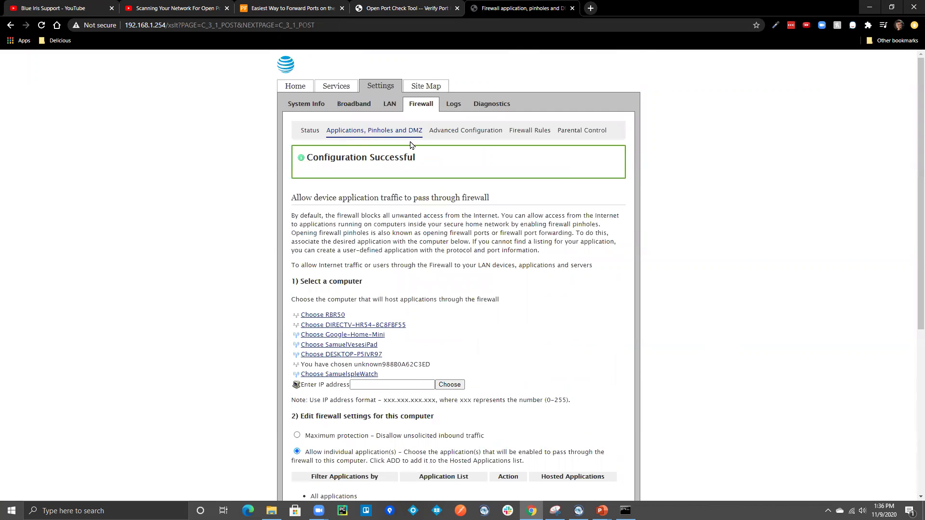
- View Firewall Status to confirm the camera device now allows ONVIF on TCP port 8999
click(309, 130)
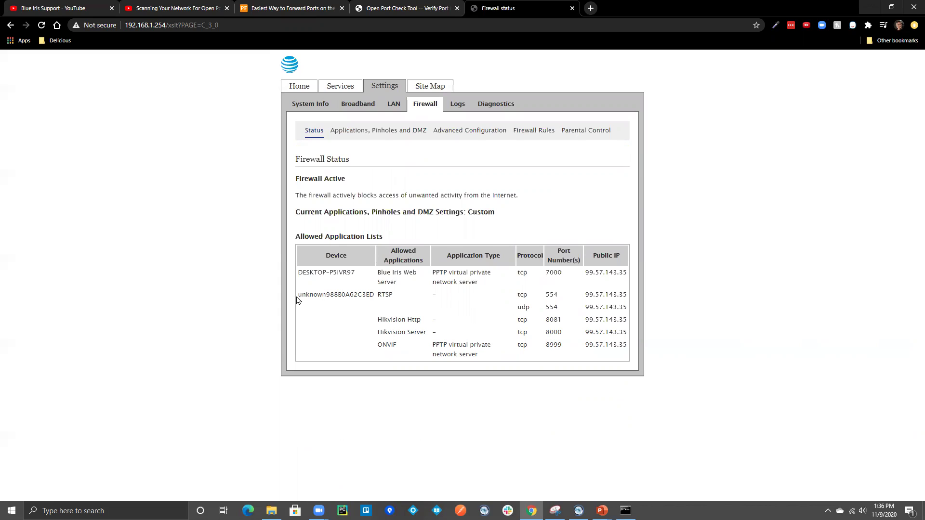
drag(296, 295, 376, 298)
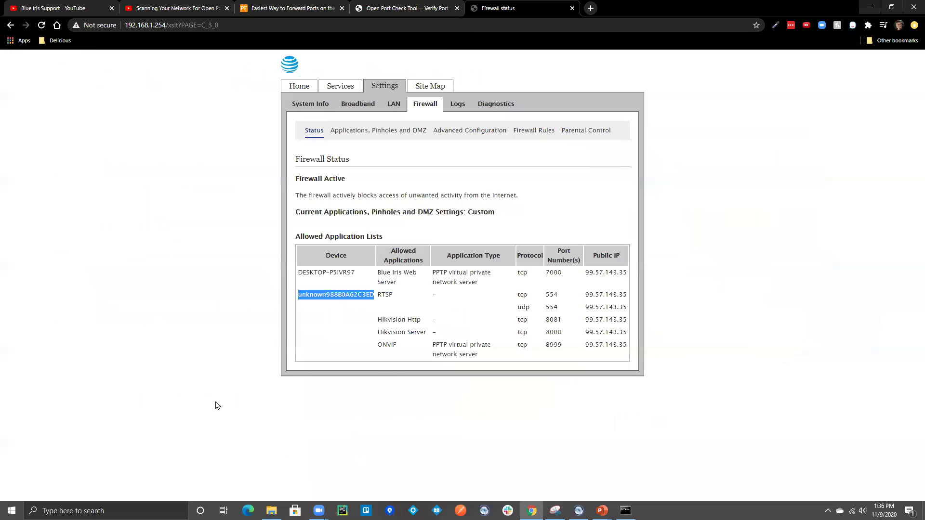
- On CanYouSeeMe.org, check port 80, then change the port to 7000 and check again
click(396, 11)
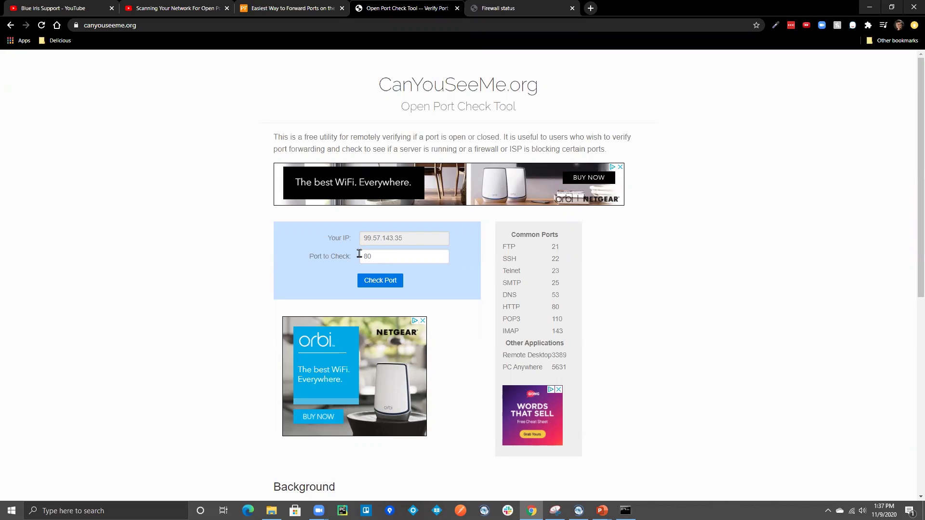
click(385, 285)
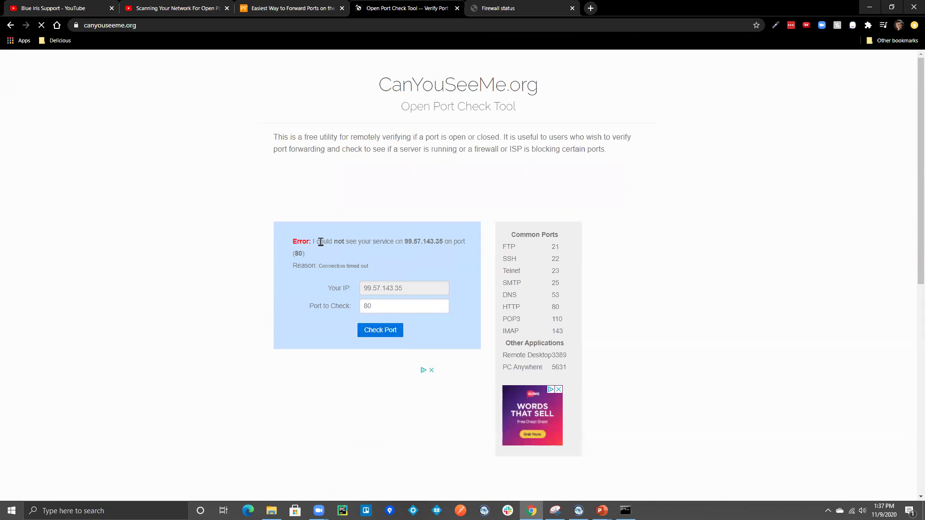
click(400, 307)
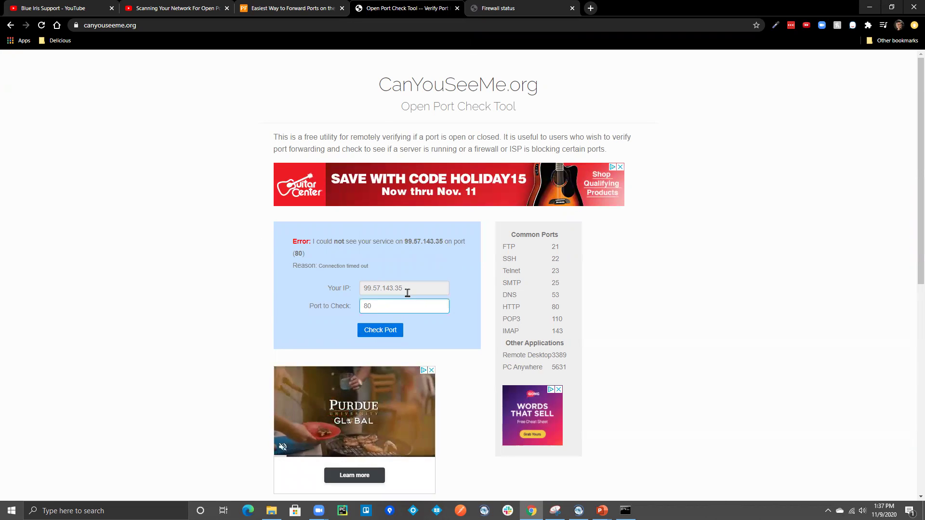
text(7)
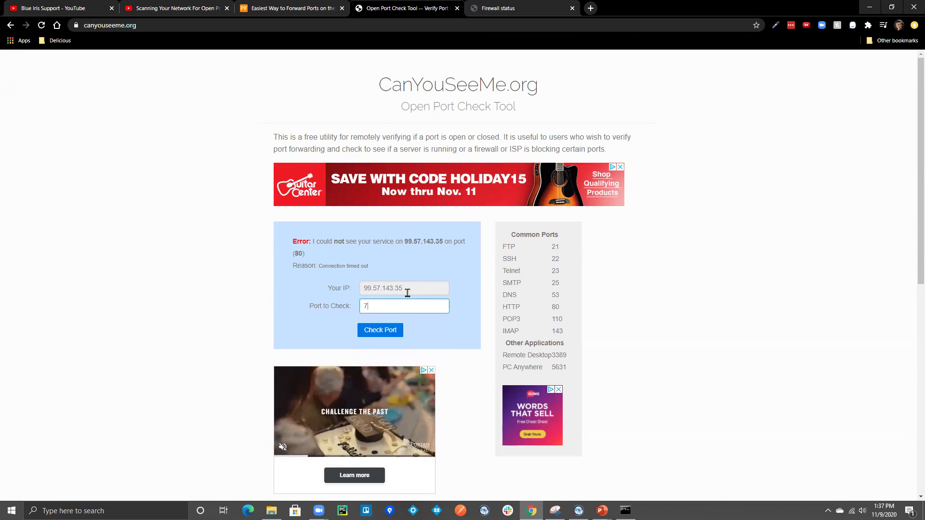
text(000)
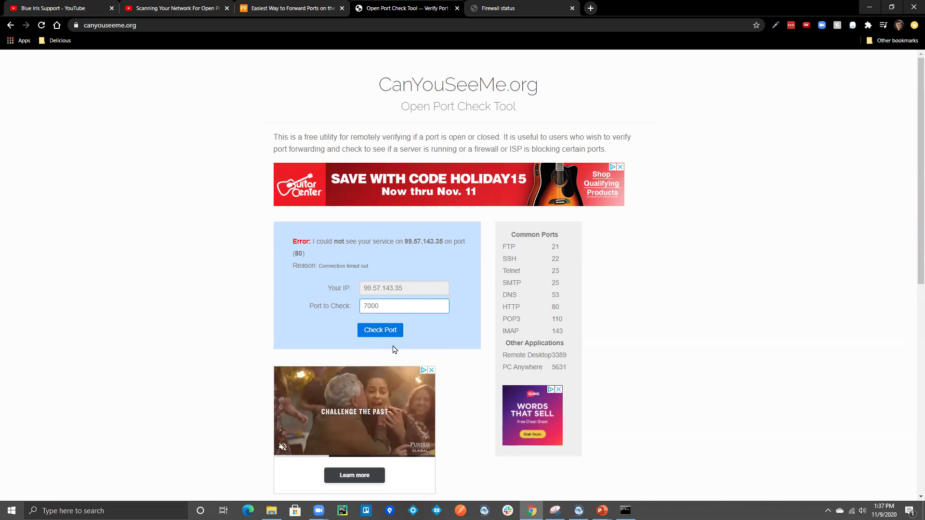
click(378, 331)
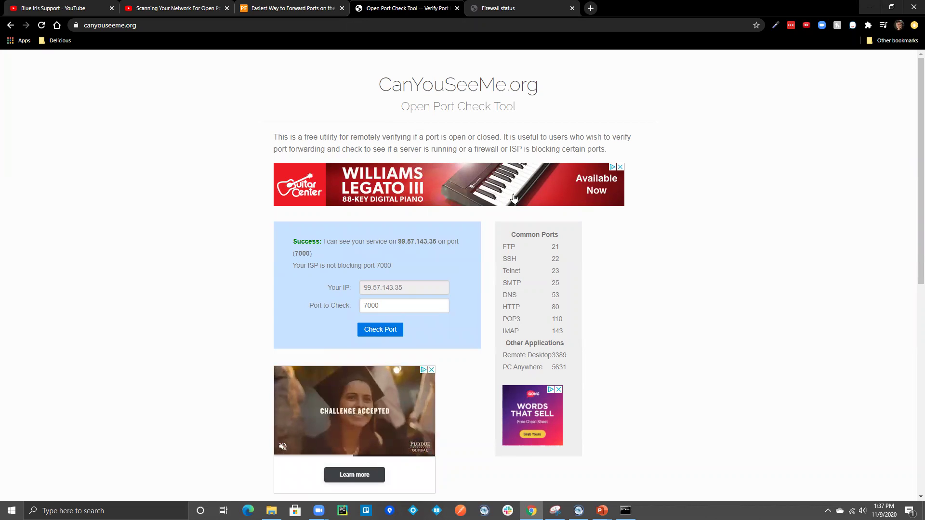
- Bring up Alt+Tab to return to the port forwarding PowerPoint slide show
key(alt+Tab)
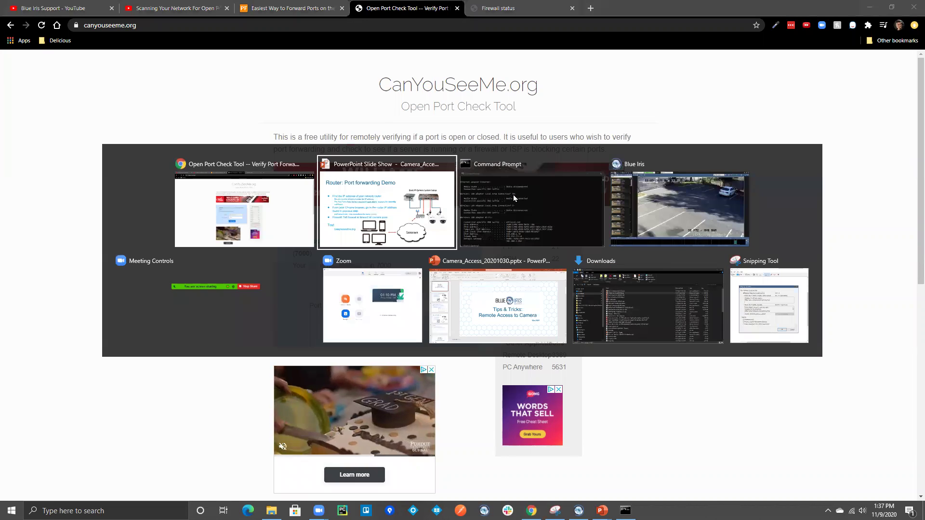